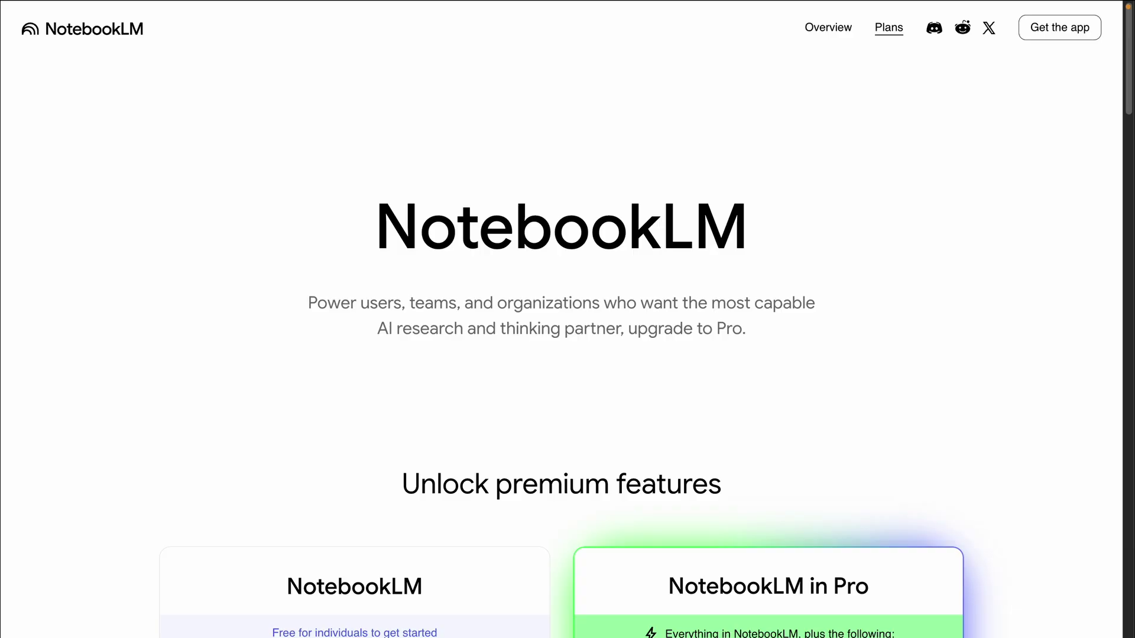
- Scroll through the NotebookLM Plans page to review the available tiers
{"action": "scroll", "coordinate": [414, 325], "scroll_direction": "down", "scroll_amount": 4}
{"action": "scroll", "coordinate": [414, 320], "scroll_direction": "down", "scroll_amount": 2}
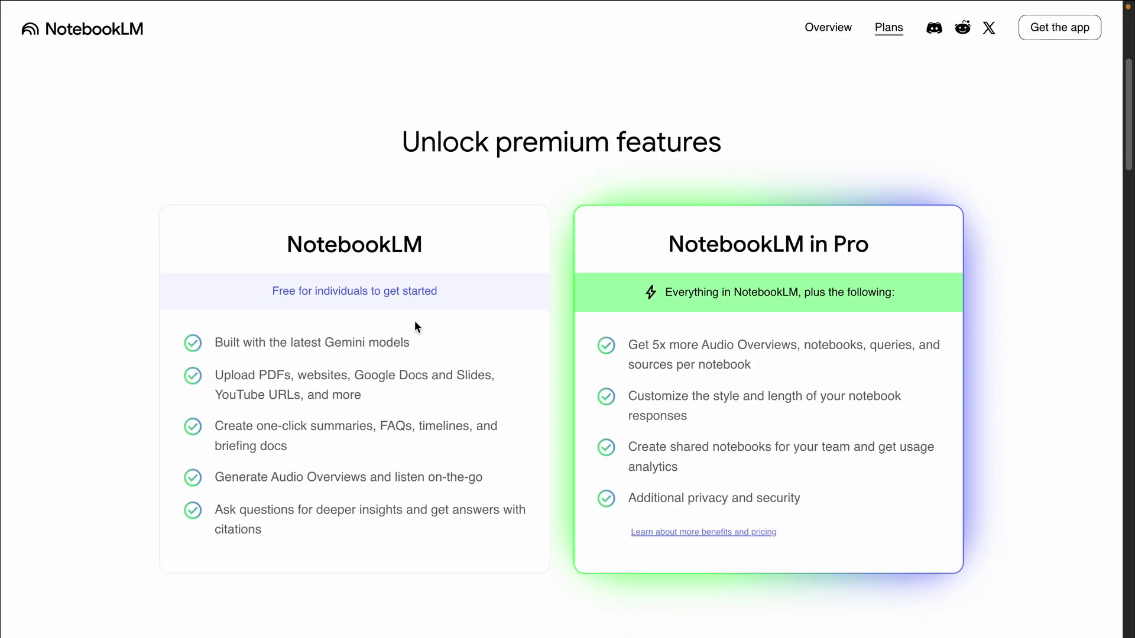
{"action": "scroll", "coordinate": [414, 320], "scroll_direction": "down", "scroll_amount": 2}
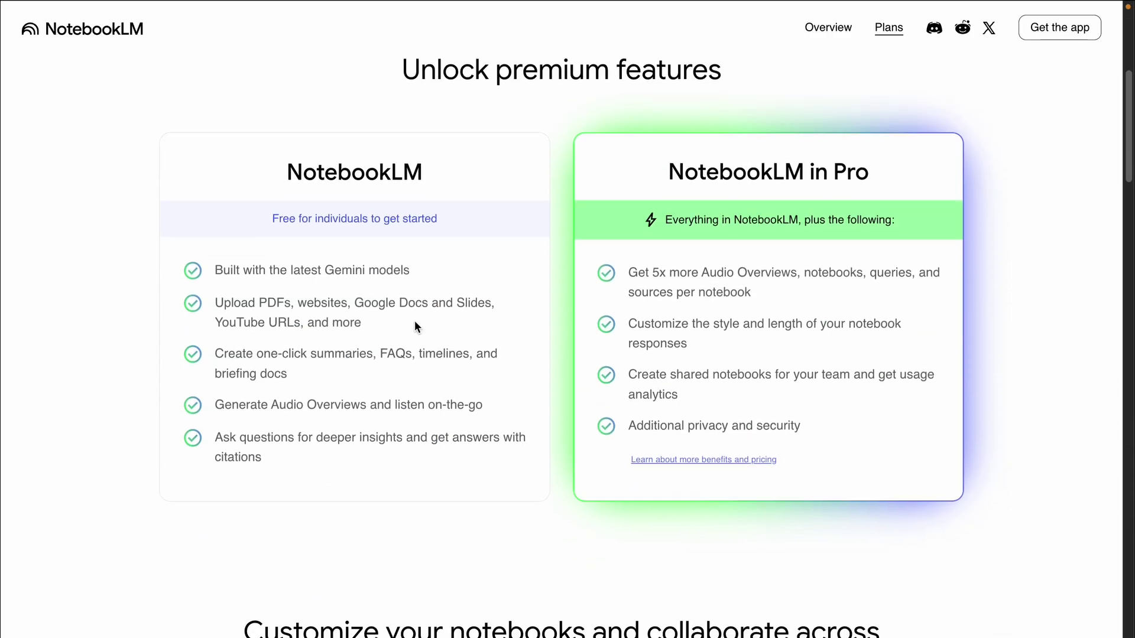
{"action": "scroll", "coordinate": [415, 322], "scroll_direction": "down", "scroll_amount": 1}
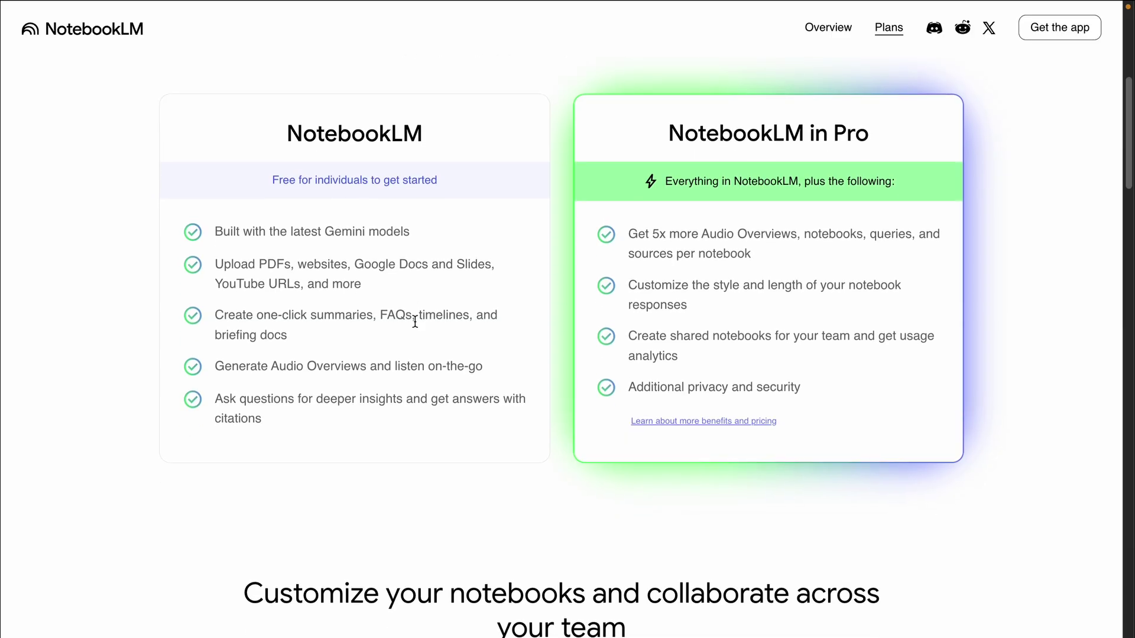
{"action": "scroll", "coordinate": [415, 321], "scroll_direction": "down", "scroll_amount": 1}
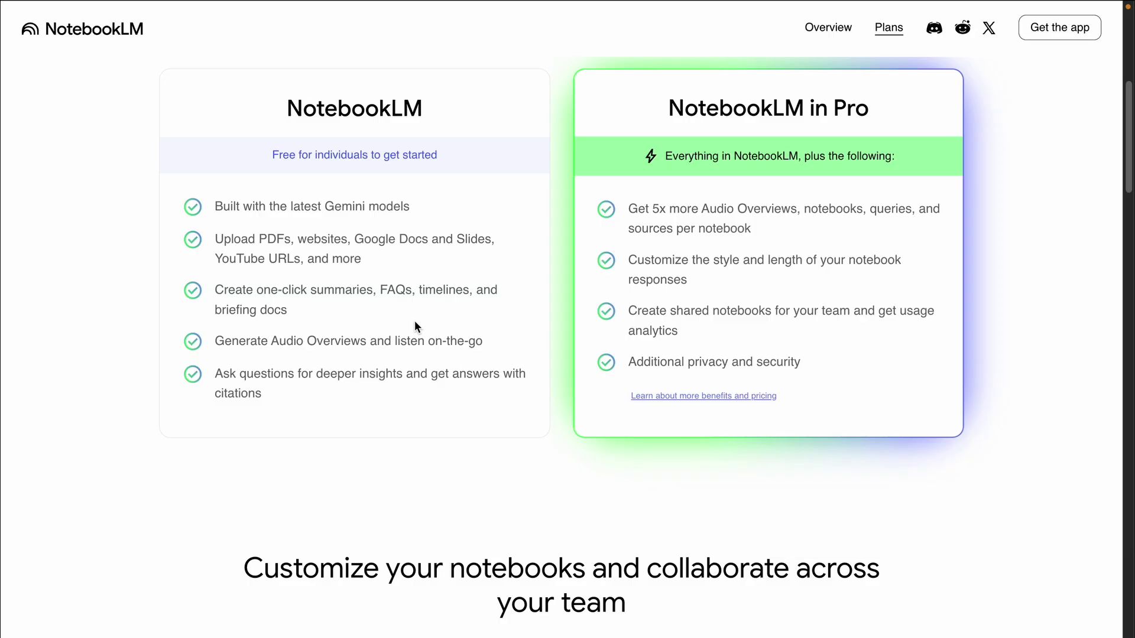
{"action": "scroll", "coordinate": [415, 323], "scroll_direction": "down", "scroll_amount": 1}
{"action": "scroll", "coordinate": [598, 366], "scroll_direction": "down", "scroll_amount": 10}
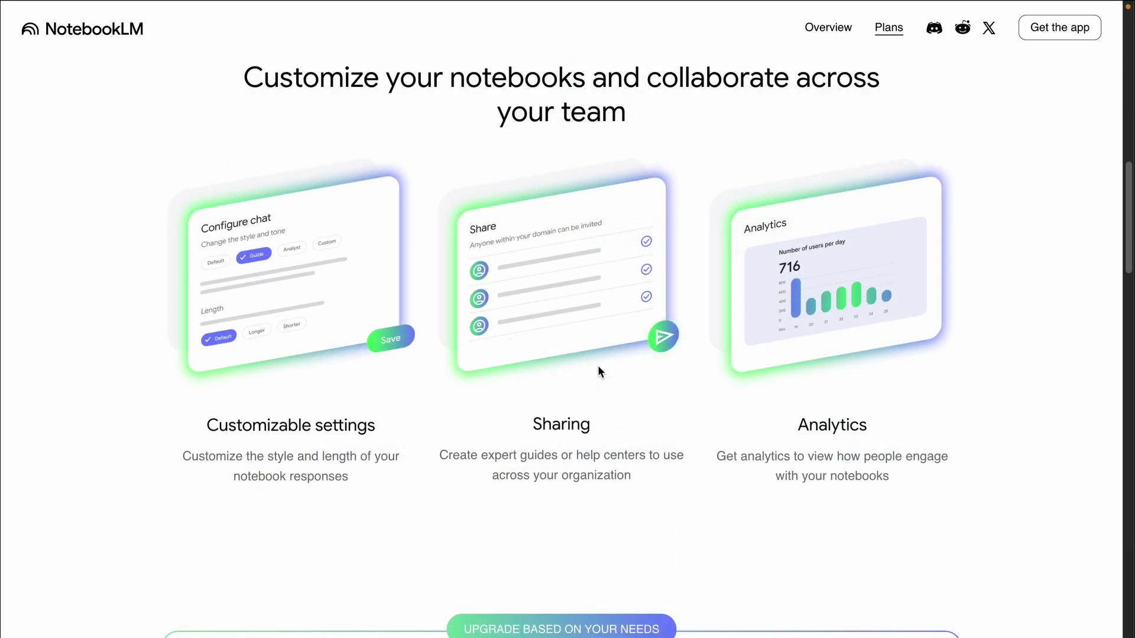
{"action": "scroll", "coordinate": [583, 360], "scroll_direction": "up", "scroll_amount": 20}
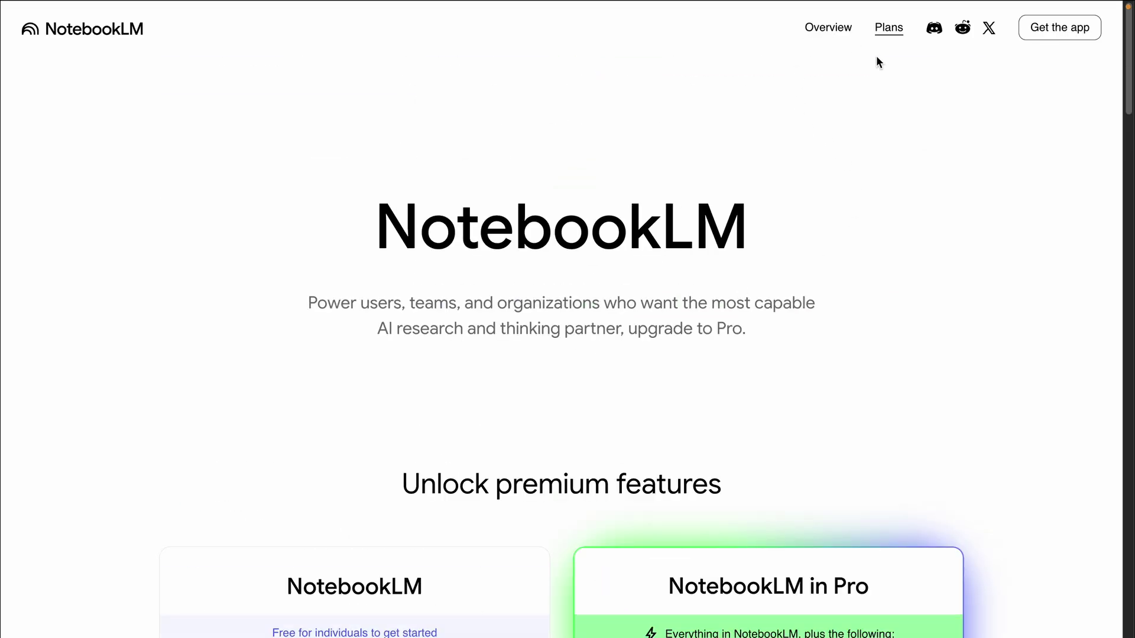
{"action": "scroll", "coordinate": [654, 264], "scroll_direction": "down", "scroll_amount": 5}
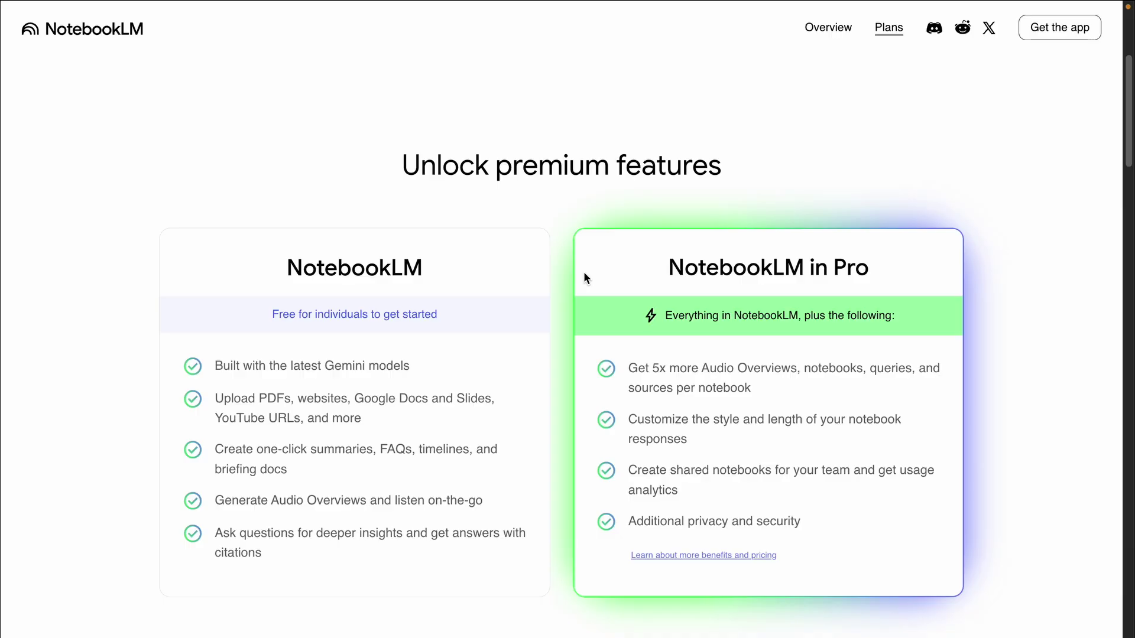
- Open the NotebookLM product Overview page and scroll through it
{"action": "left_click", "coordinate": [839, 26]}
{"action": "scroll", "coordinate": [664, 363], "scroll_direction": "down", "scroll_amount": 5}
{"action": "scroll", "coordinate": [768, 413], "scroll_direction": "down", "scroll_amount": 2}
{"action": "scroll", "coordinate": [671, 380], "scroll_direction": "down", "scroll_amount": 3}
{"action": "scroll", "coordinate": [641, 380], "scroll_direction": "down", "scroll_amount": 10}
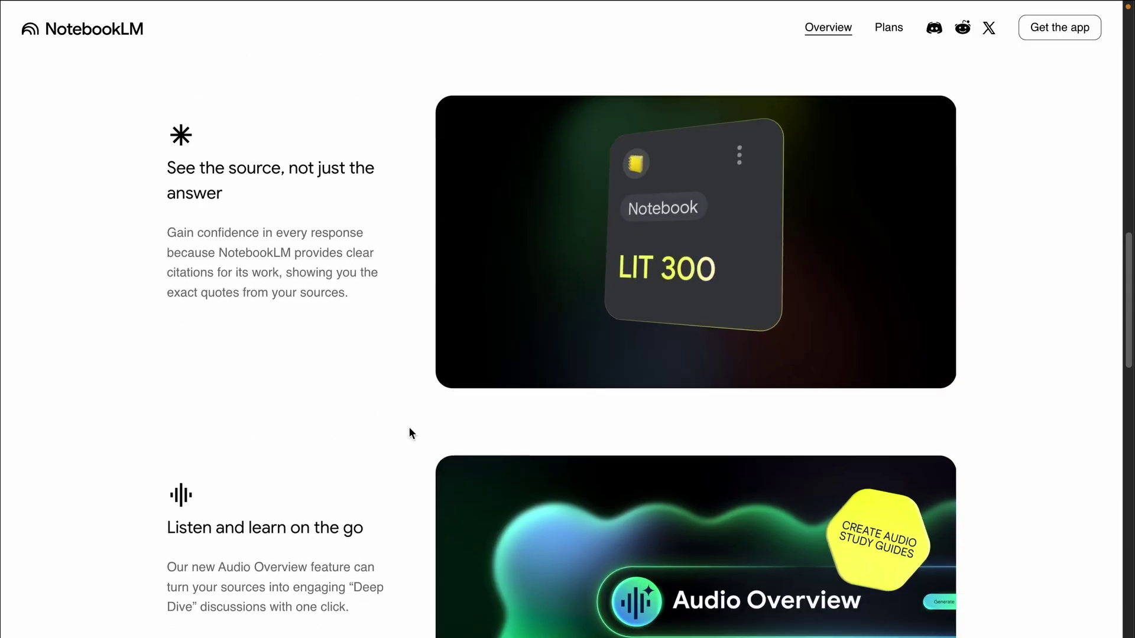
{"action": "scroll", "coordinate": [409, 428], "scroll_direction": "down", "scroll_amount": 2}
{"action": "scroll", "coordinate": [409, 427], "scroll_direction": "down", "scroll_amount": 8}
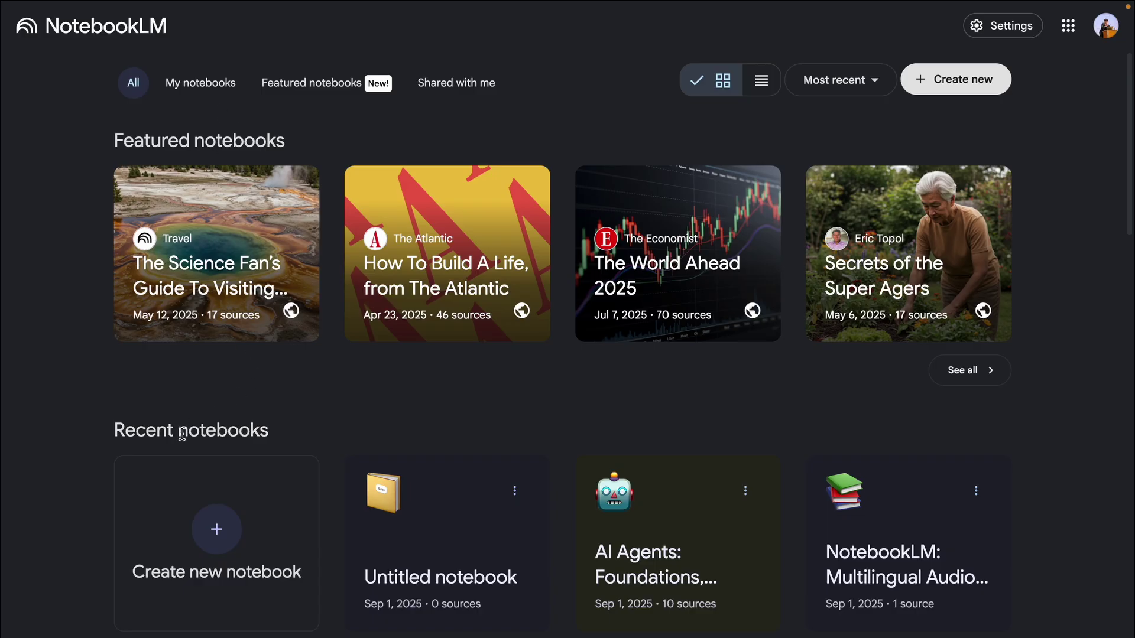
{"action": "left_click", "coordinate": [225, 101]}
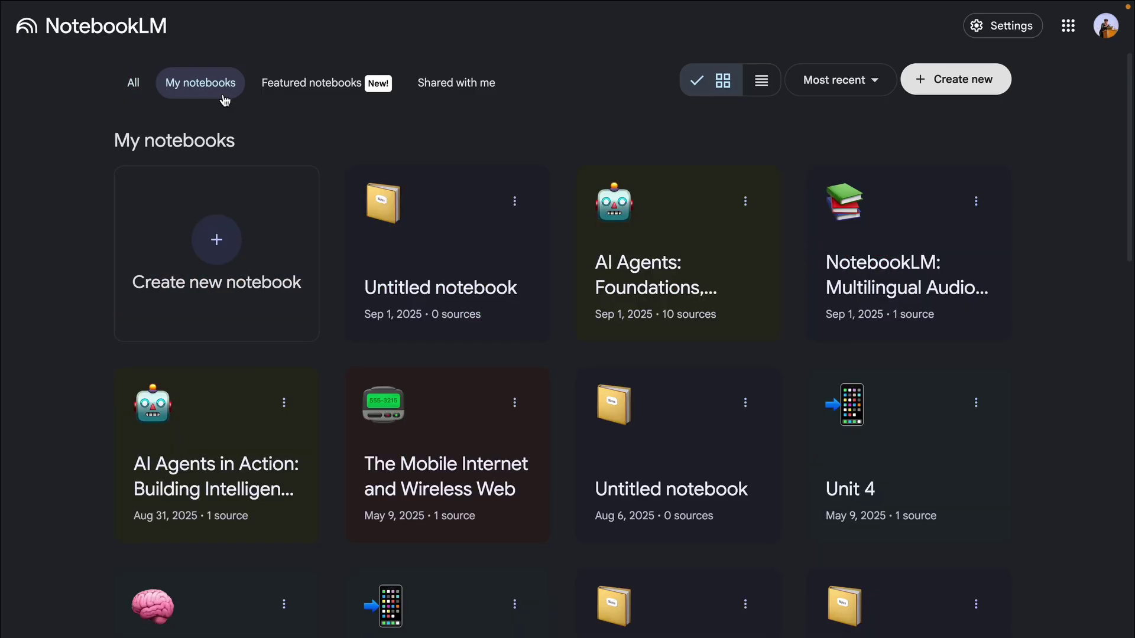
{"action": "scroll", "coordinate": [456, 342], "scroll_direction": "down", "scroll_amount": 13}
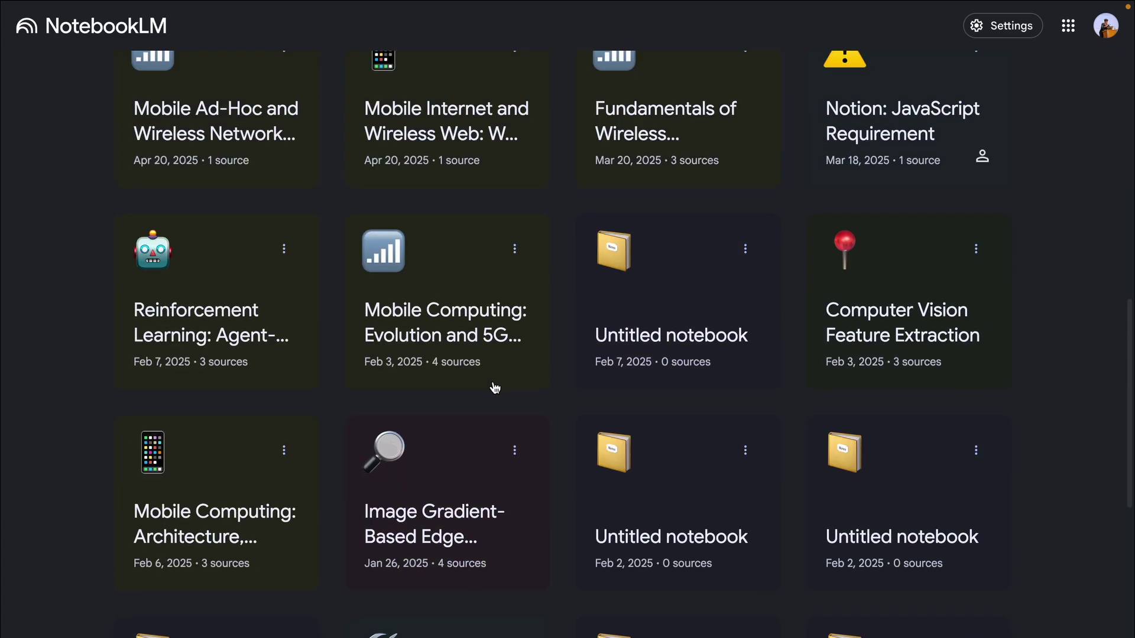
{"action": "scroll", "coordinate": [496, 388], "scroll_direction": "up", "scroll_amount": 13}
{"action": "left_click", "coordinate": [303, 97]}
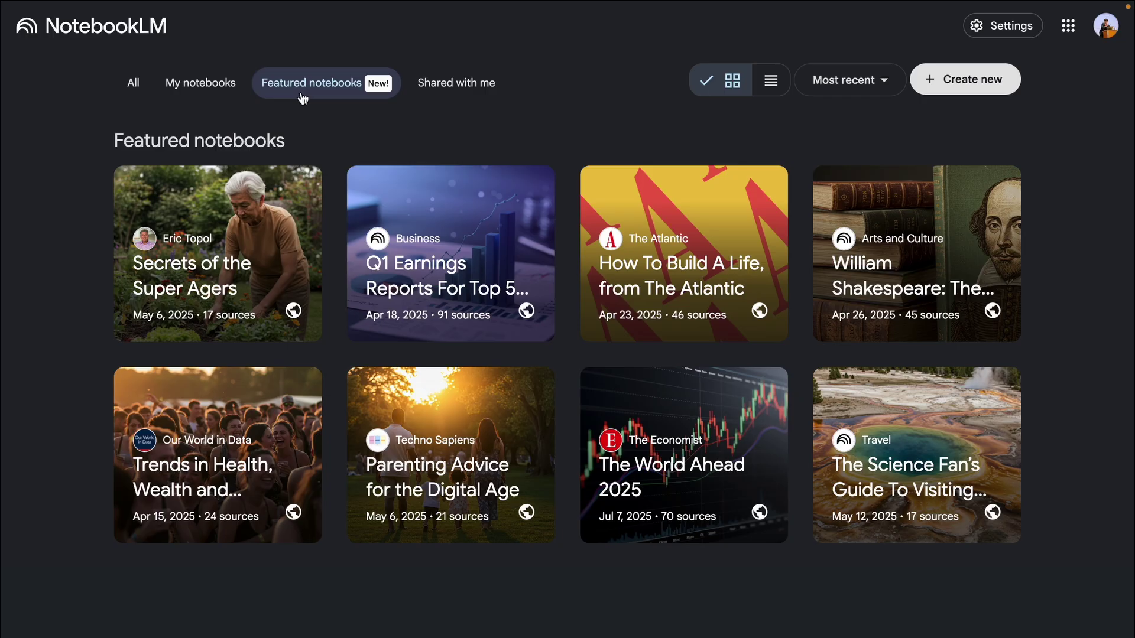
{"action": "left_click", "coordinate": [412, 231]}
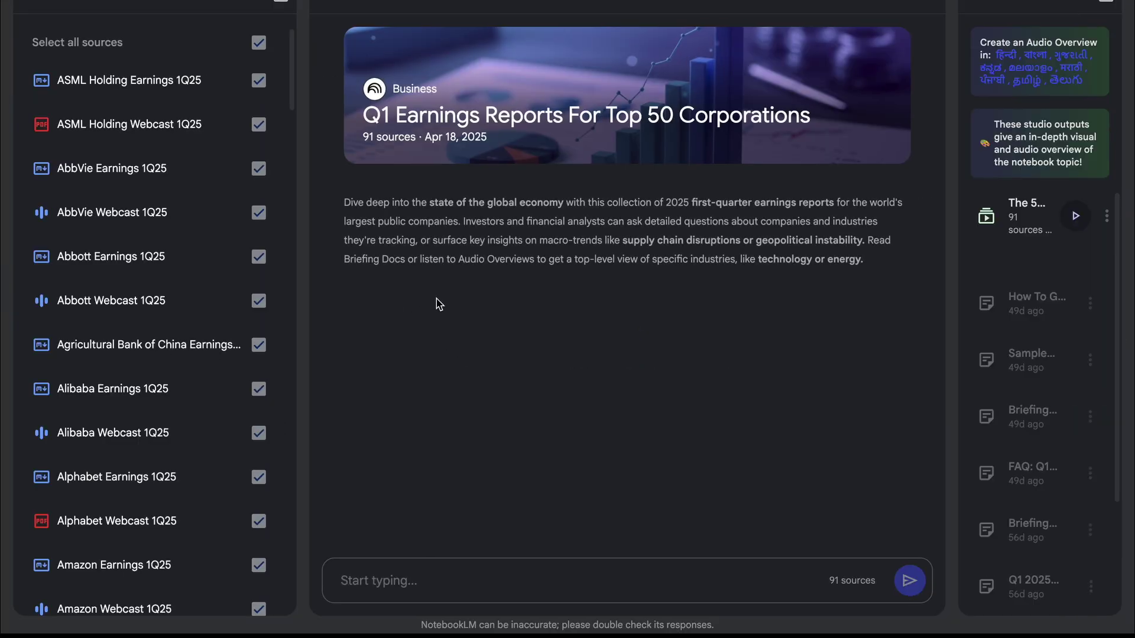
{"action": "scroll", "coordinate": [127, 286], "scroll_direction": "down", "scroll_amount": 4}
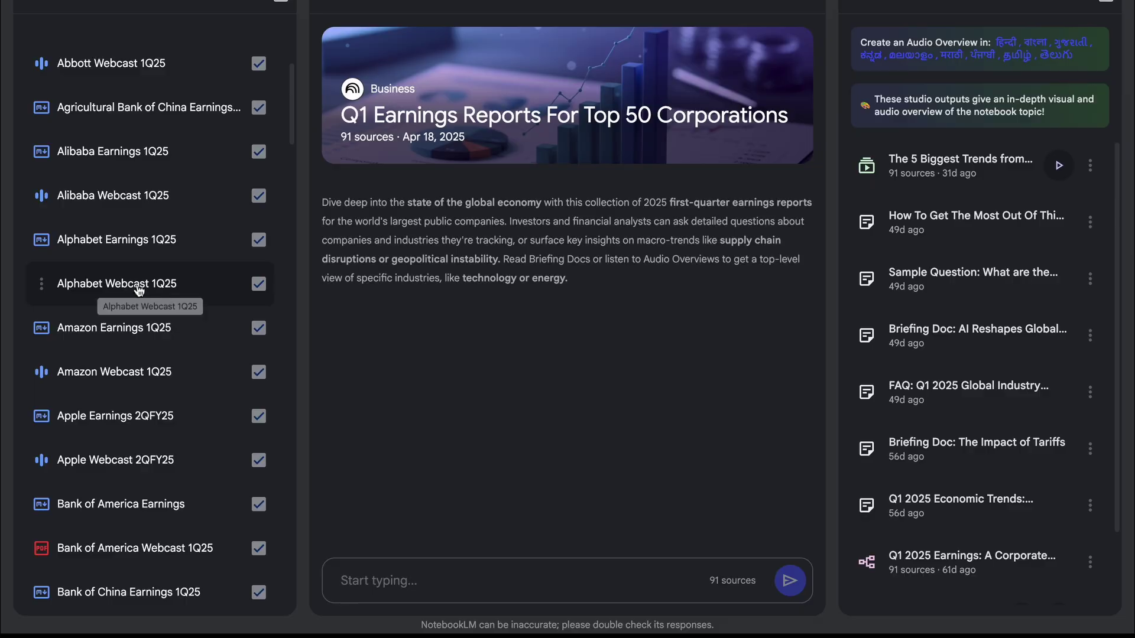
{"action": "left_click", "coordinate": [471, 575]}
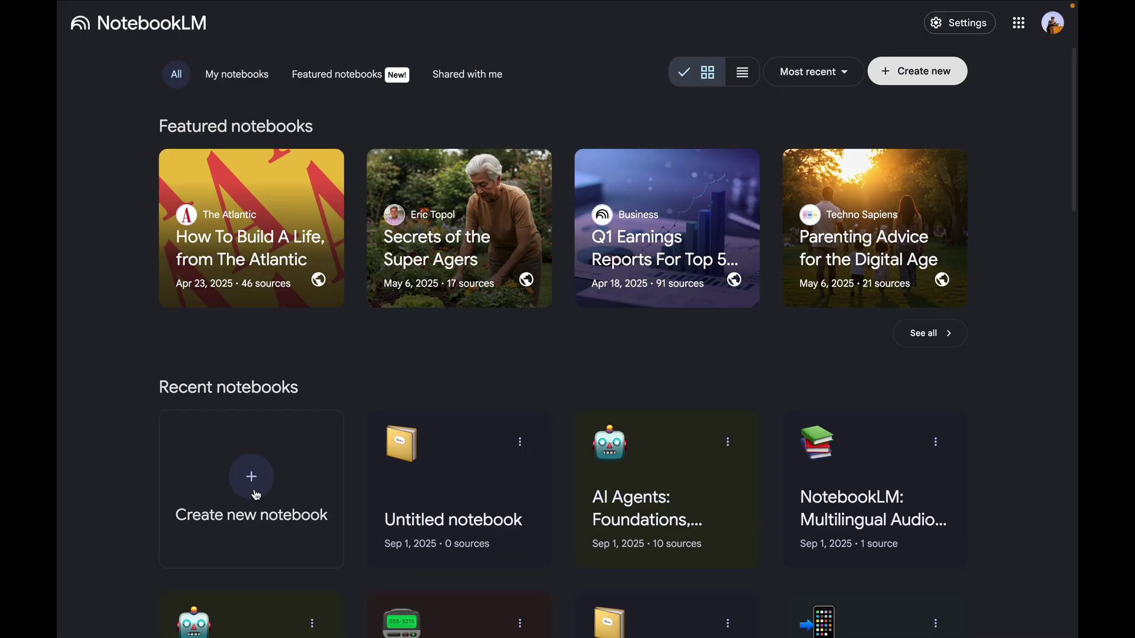
- Create a new Untitled notebook and leave it empty with no sources added
{"action": "left_click", "coordinate": [256, 494]}
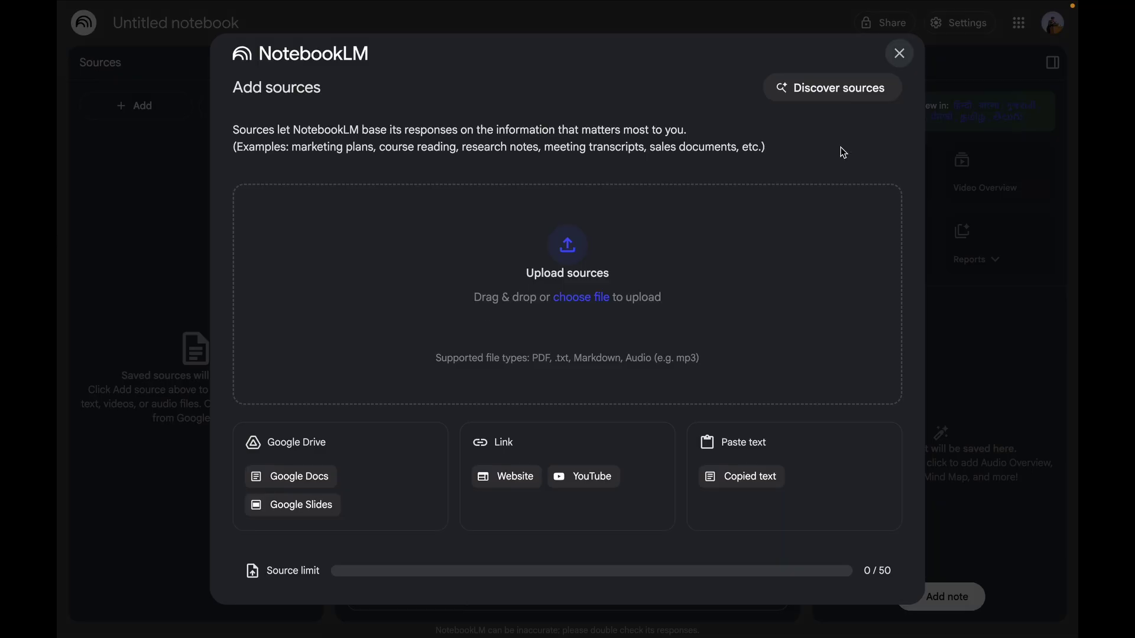
{"action": "left_click", "coordinate": [897, 54]}
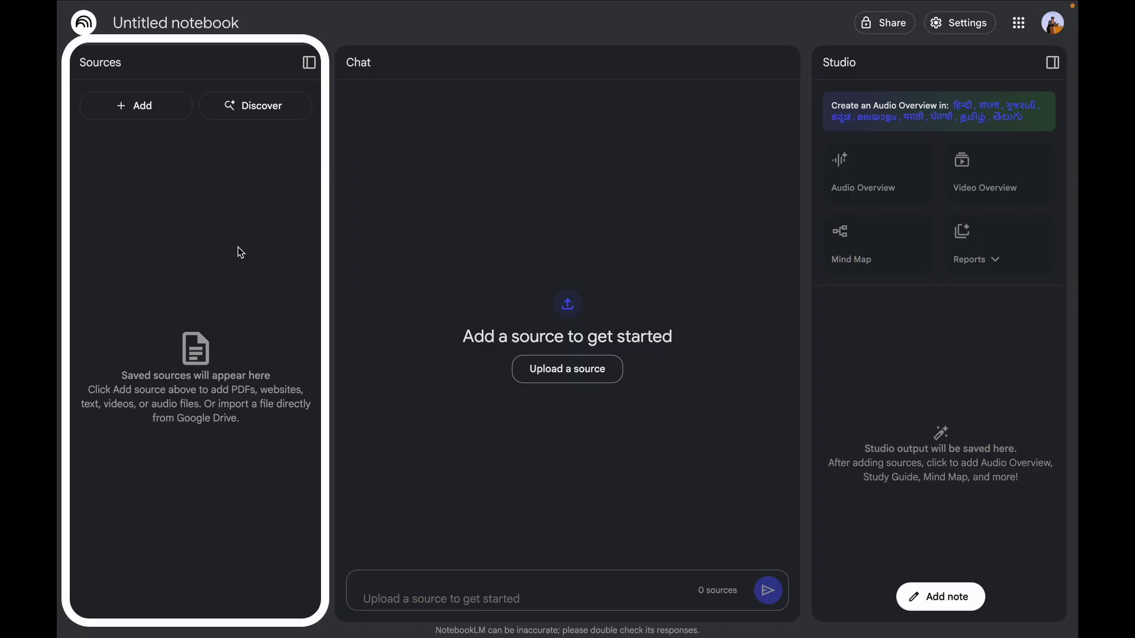
{"action": "left_click", "coordinate": [147, 112]}
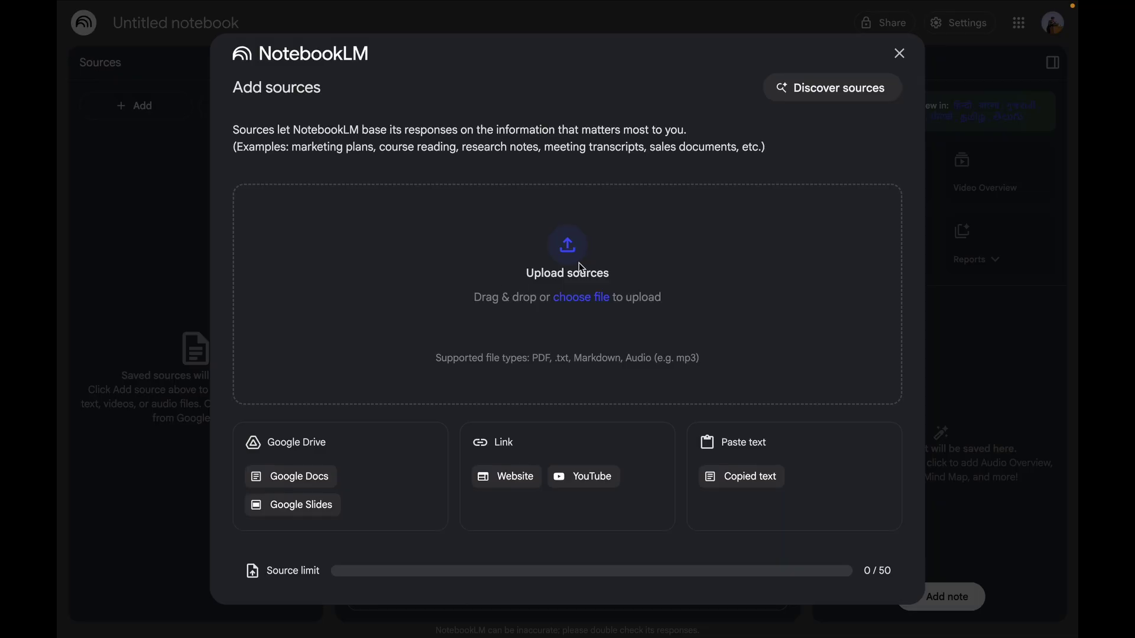
{"action": "key", "text": "Escape"}
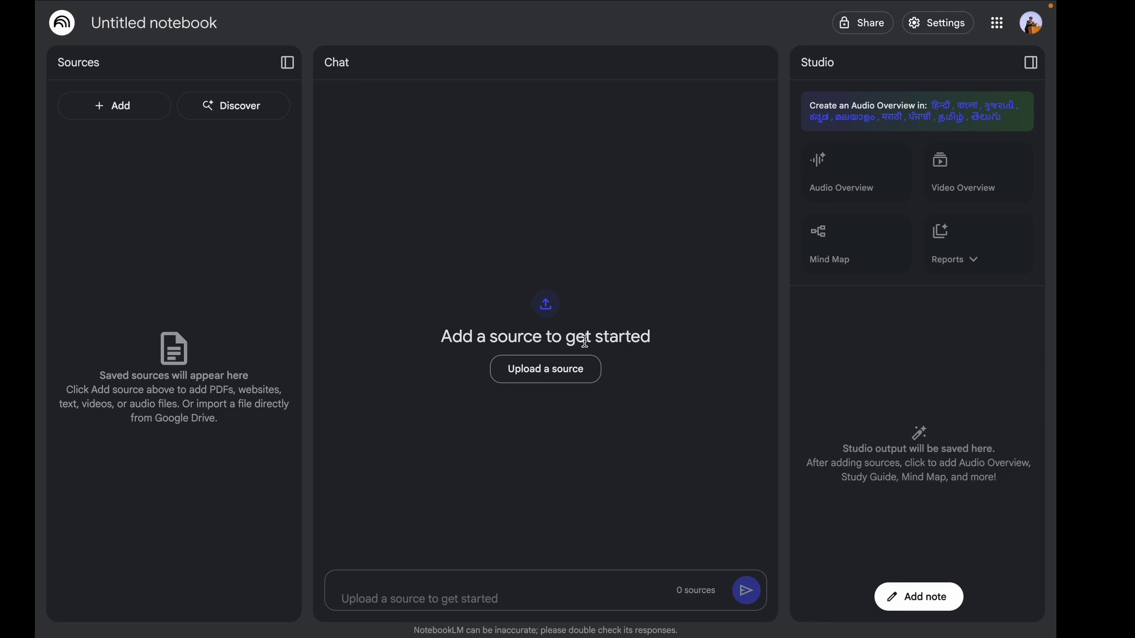
{"action": "left_click", "coordinate": [116, 115]}
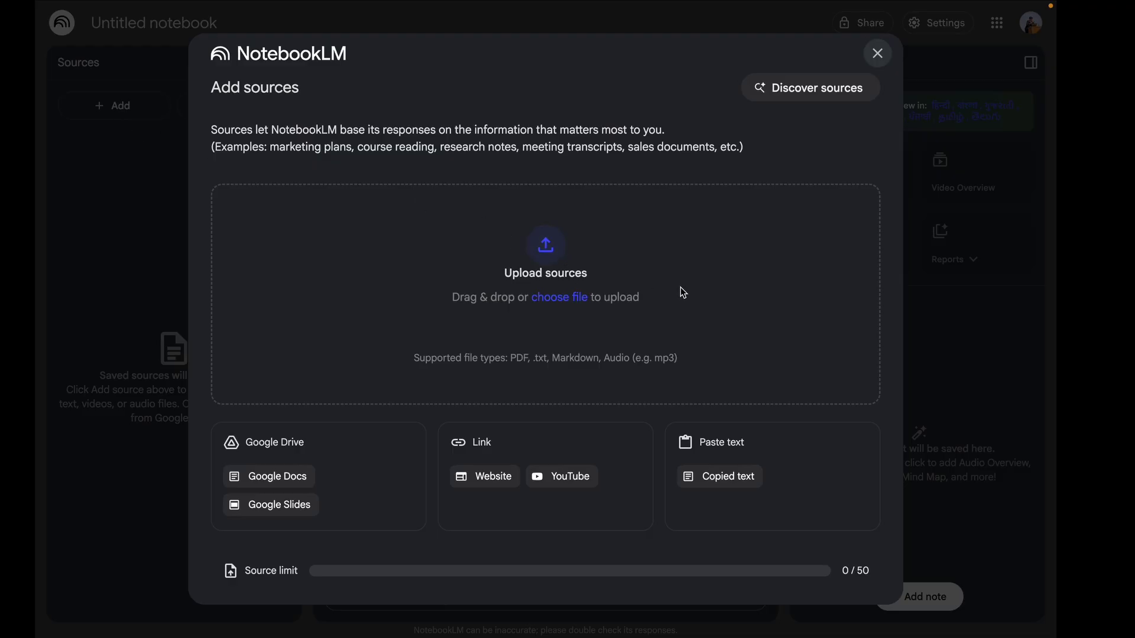
{"action": "left_click", "coordinate": [799, 99]}
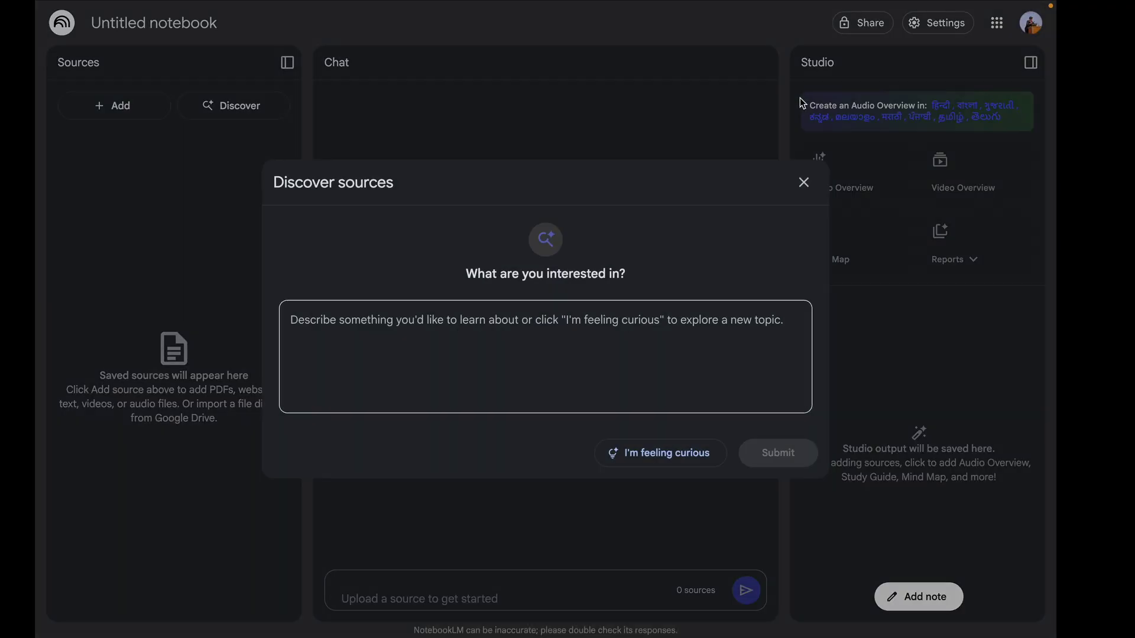
{"action": "left_click", "coordinate": [509, 323]}
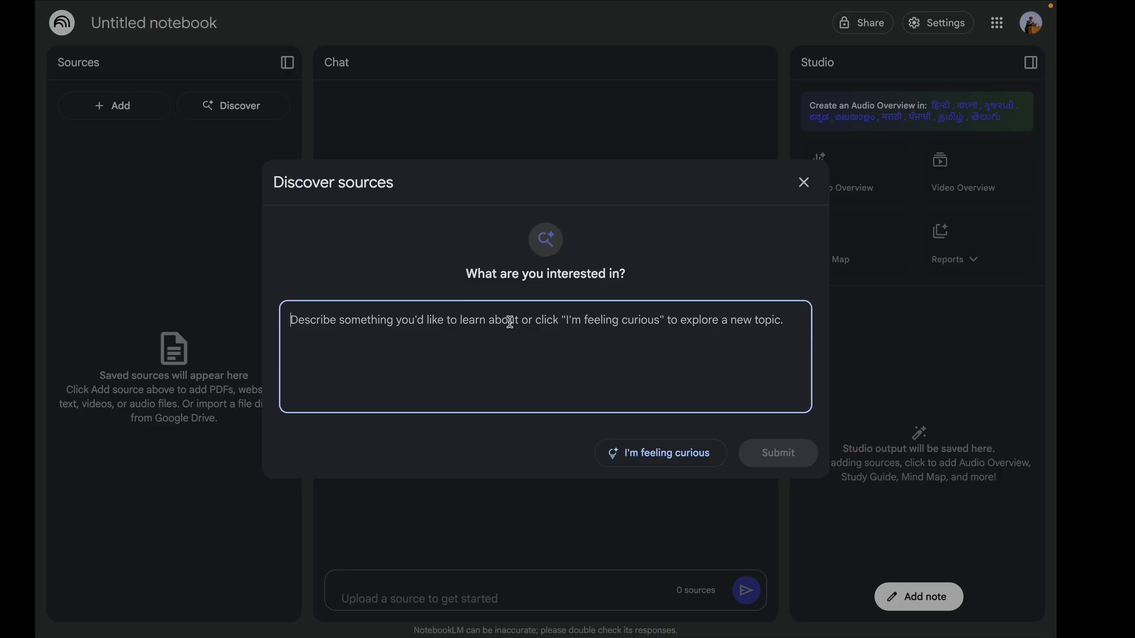
{"action": "left_click", "coordinate": [683, 461]}
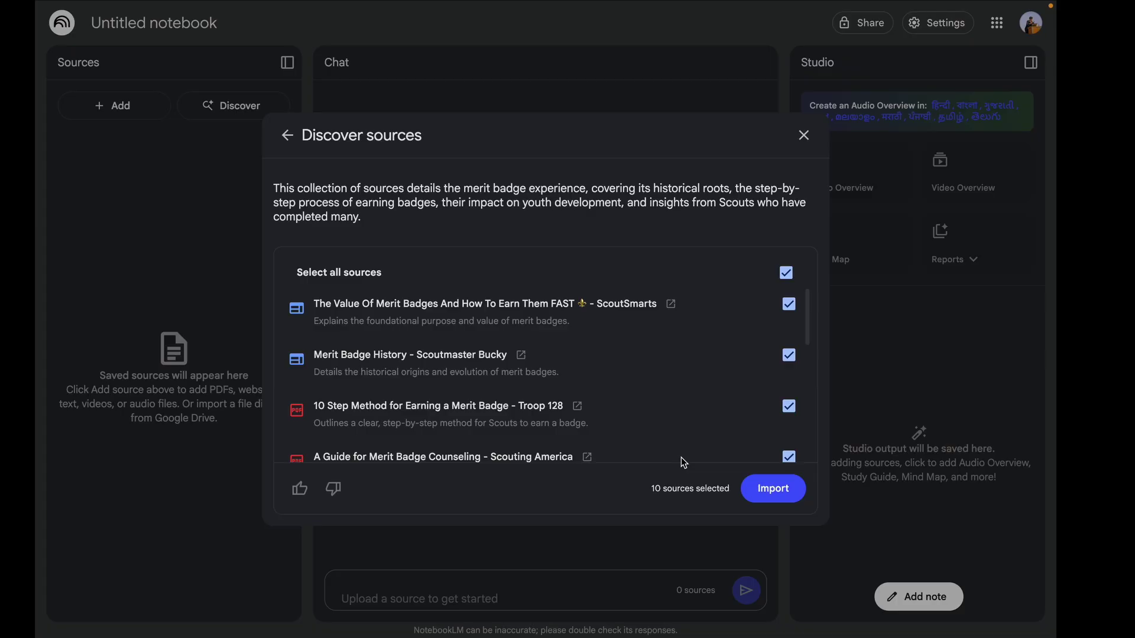
{"action": "scroll", "coordinate": [539, 328], "scroll_direction": "down", "scroll_amount": 2}
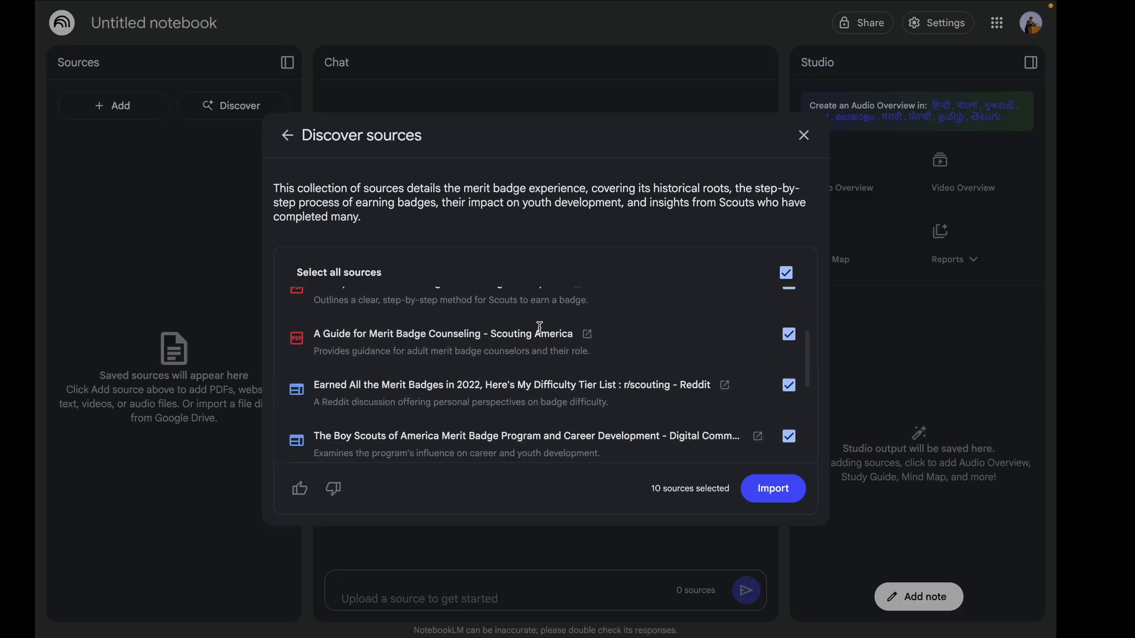
{"action": "left_click", "coordinate": [786, 272]}
{"action": "left_click", "coordinate": [786, 273]}
{"action": "left_click", "coordinate": [288, 136]}
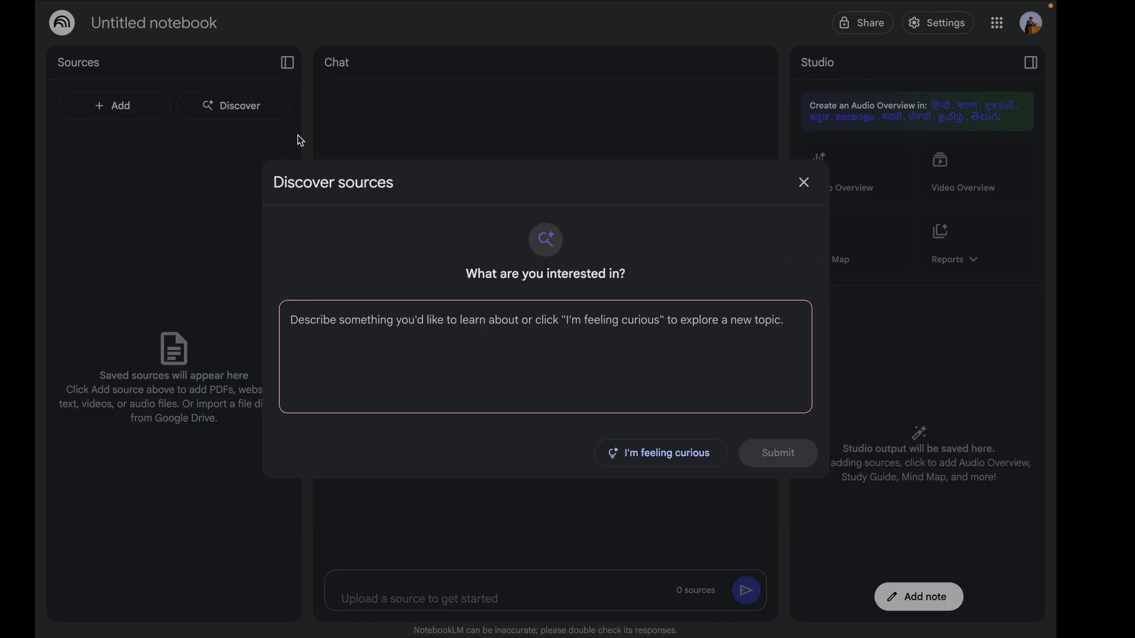
{"action": "left_click", "coordinate": [804, 183]}
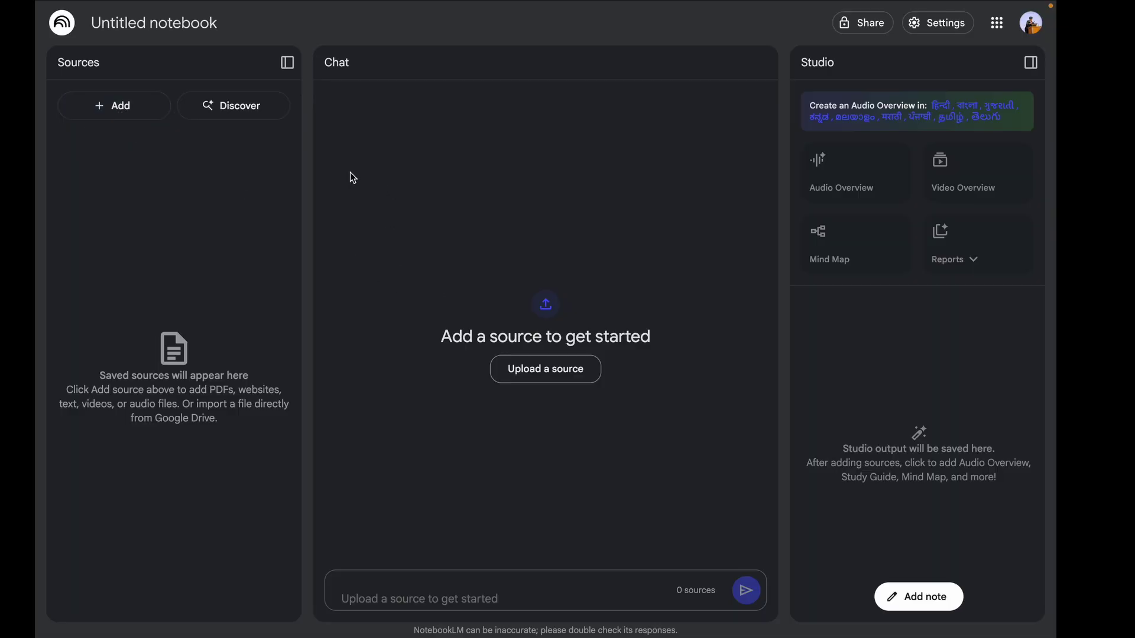
- Upload cop27_auv_2_cover%20decision.pdf from Downloads as the notebook's source
{"action": "left_click", "coordinate": [146, 121]}
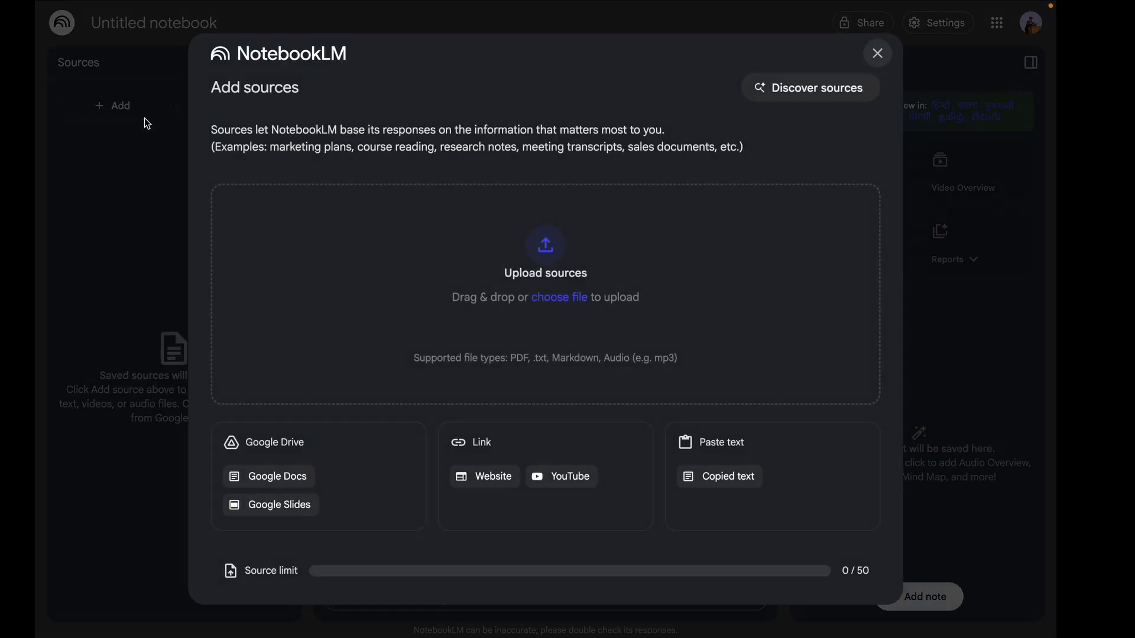
{"action": "left_click", "coordinate": [563, 302]}
{"action": "left_click", "coordinate": [440, 245]}
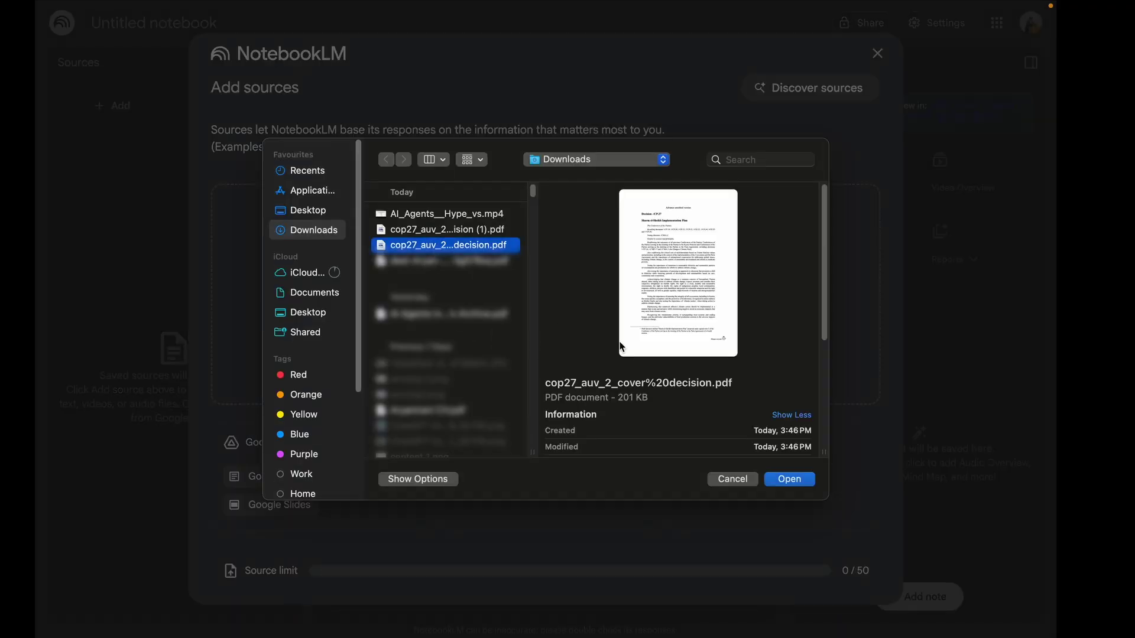
{"action": "left_click", "coordinate": [786, 479]}
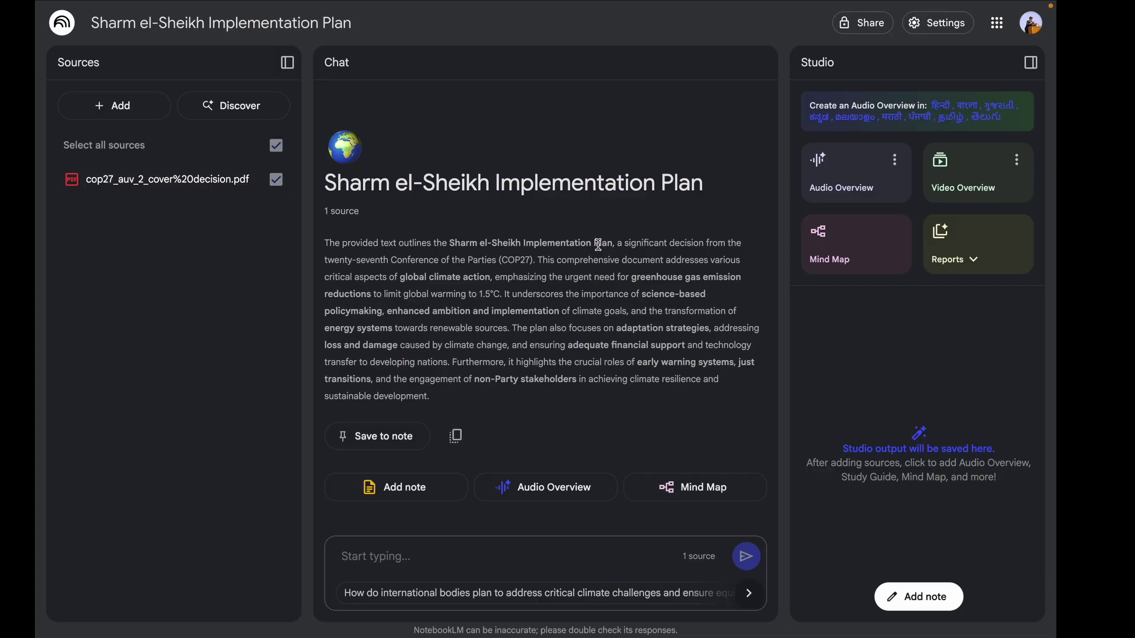
- Ask the chat to summarize the report's key global sustainability challenges
{"action": "triple_click", "coordinate": [572, 259]}
{"action": "left_click", "coordinate": [615, 295]}
{"action": "left_click", "coordinate": [468, 550]}
{"action": "type", "text": "Summarize the key global sustainability challenges discussed in this report."}
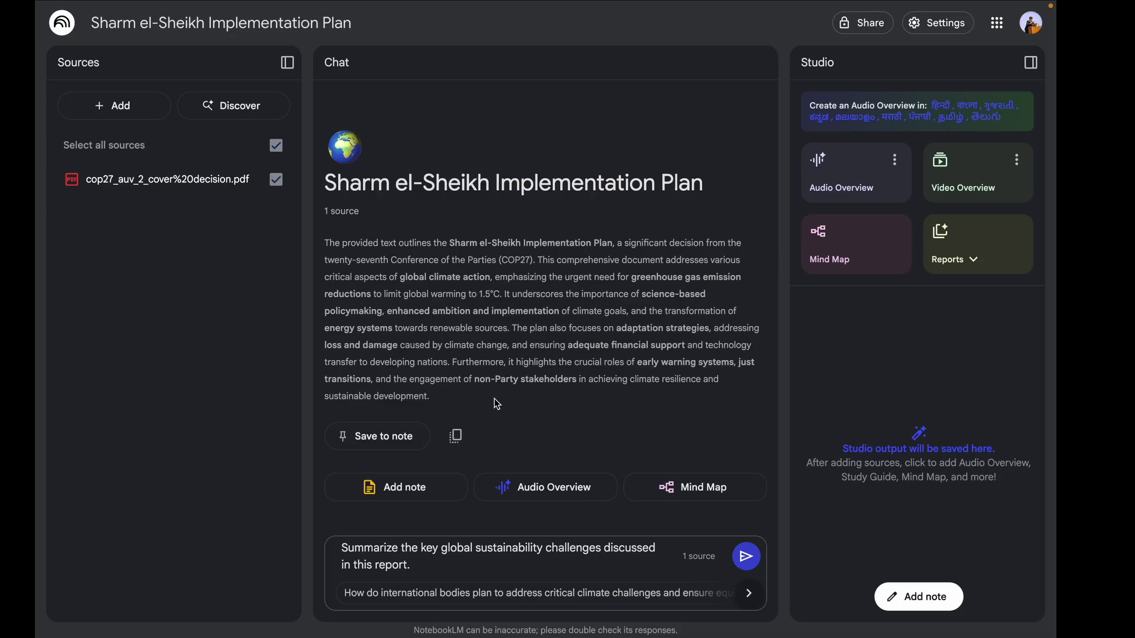
{"action": "key", "text": "Return"}
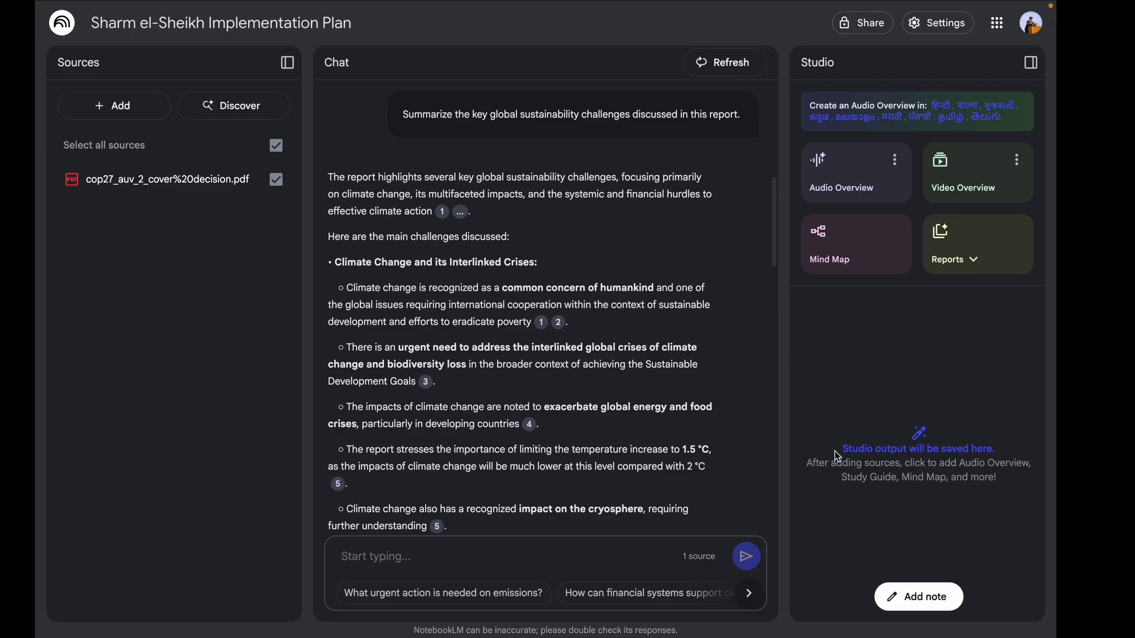
- Save the sustainability-challenges chat answer as a note
{"action": "scroll", "coordinate": [393, 314], "scroll_direction": "down", "scroll_amount": 1}
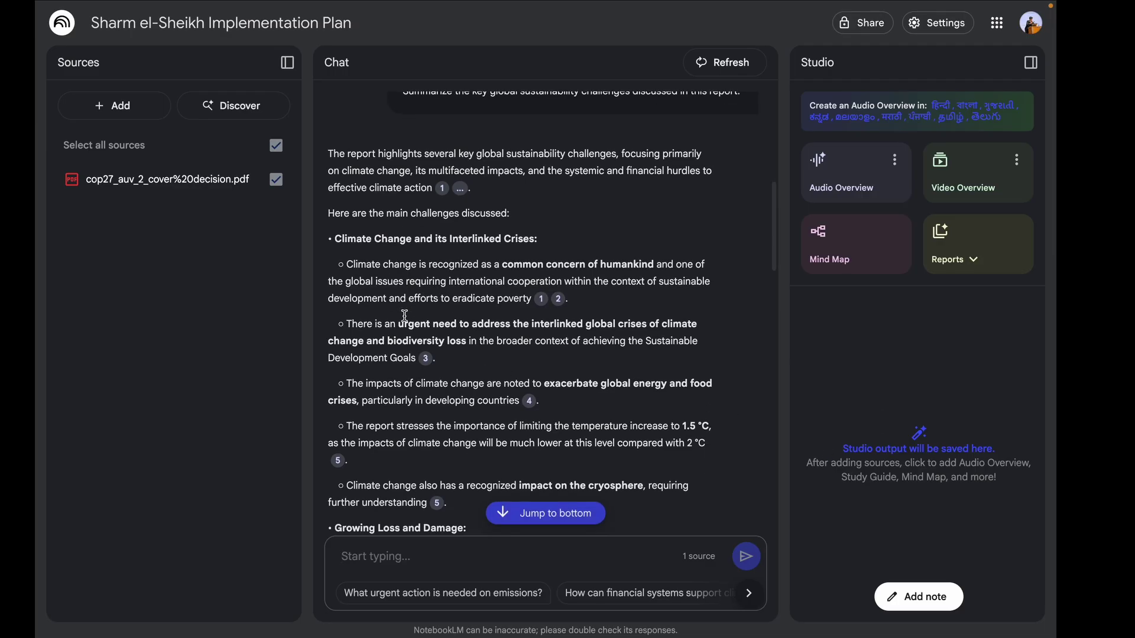
{"action": "left_click_drag", "start_coordinate": [331, 239], "coordinate": [545, 239]}
{"action": "left_click", "coordinate": [550, 242]}
{"action": "scroll", "coordinate": [583, 295], "scroll_direction": "down", "scroll_amount": 4}
{"action": "scroll", "coordinate": [583, 295], "scroll_direction": "down", "scroll_amount": 15}
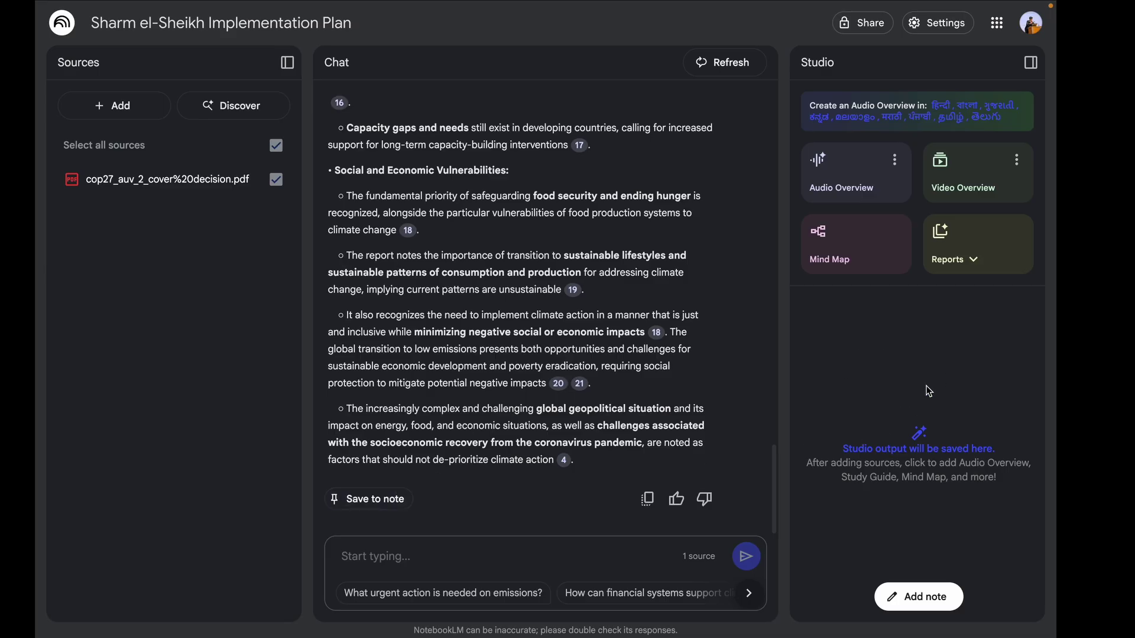
{"action": "left_click", "coordinate": [381, 507]}
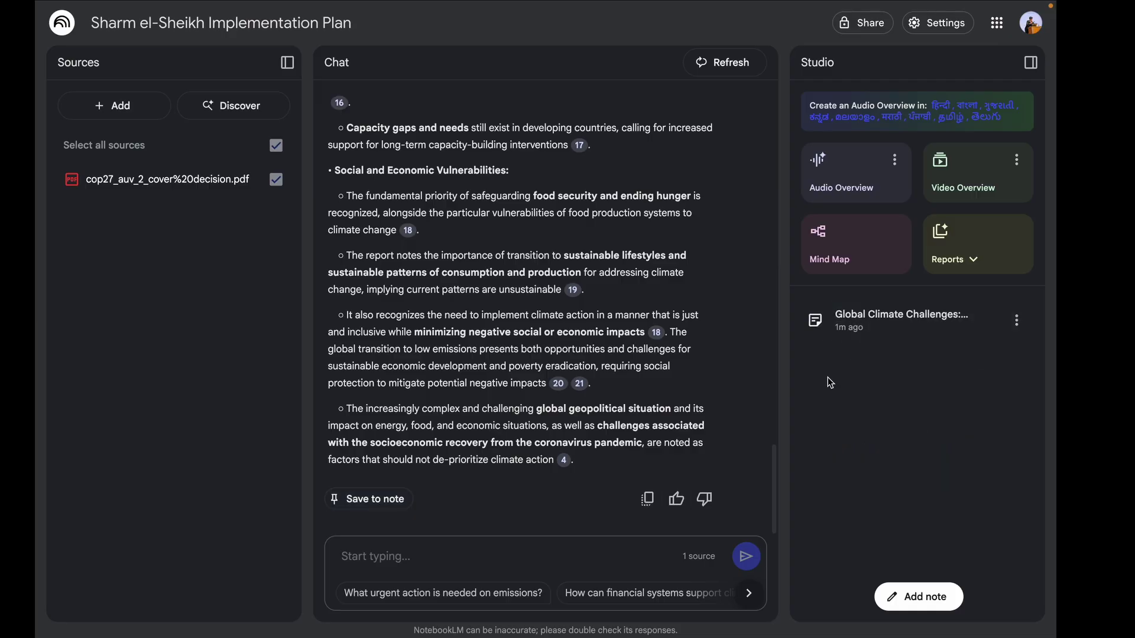
- Open the Global Climate Challenges note from Studio, review it, and close it
{"action": "left_click", "coordinate": [1016, 321]}
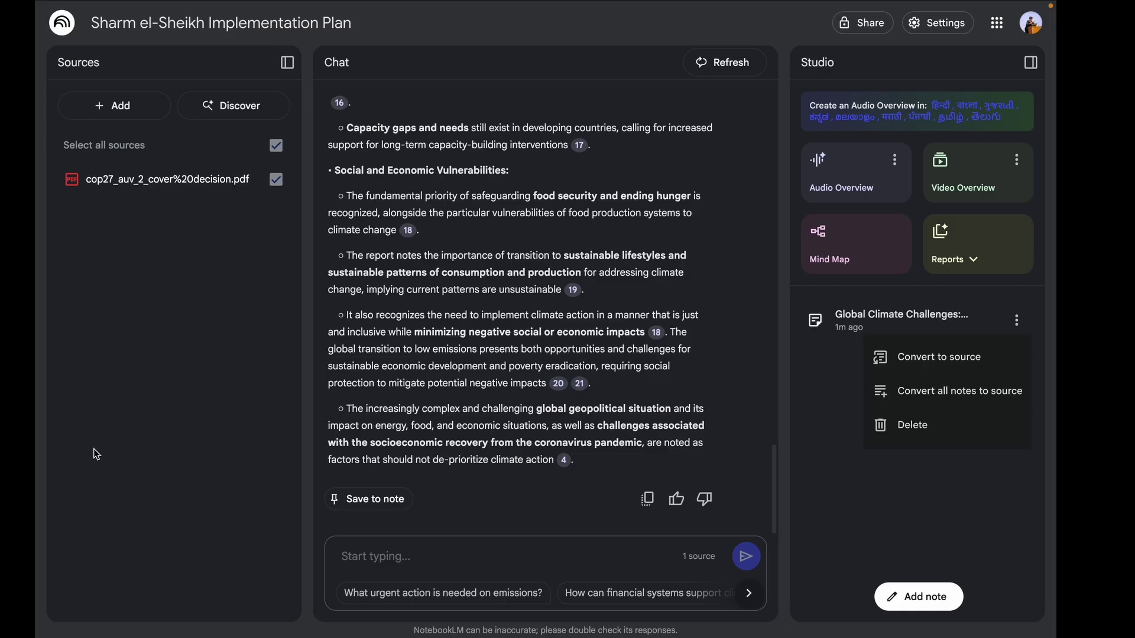
{"action": "left_click", "coordinate": [790, 309]}
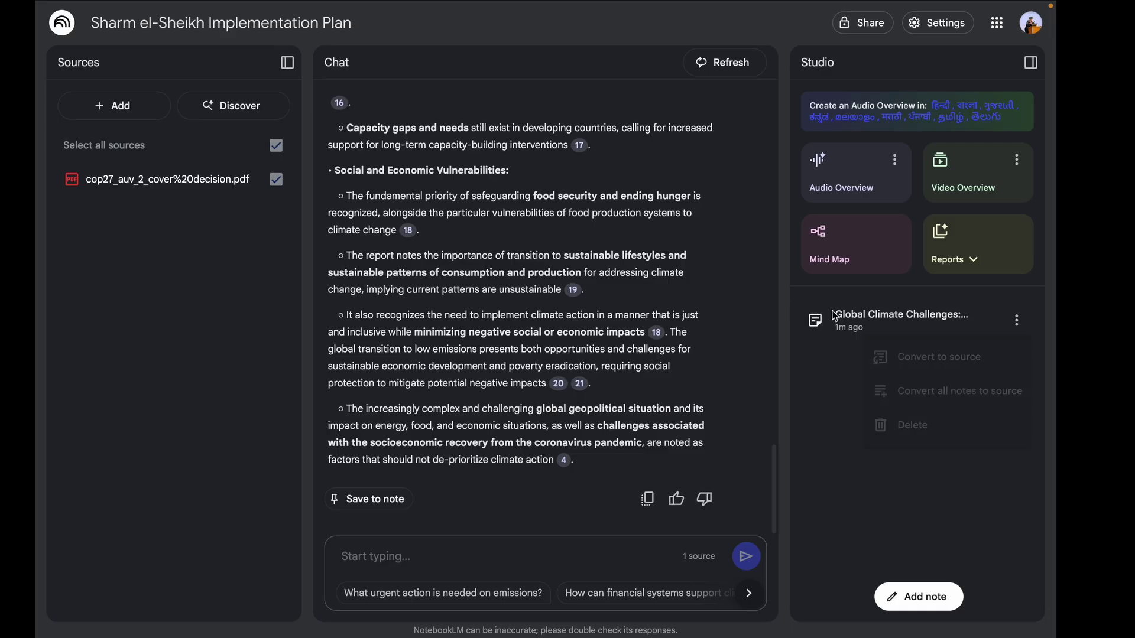
{"action": "left_click", "coordinate": [883, 323]}
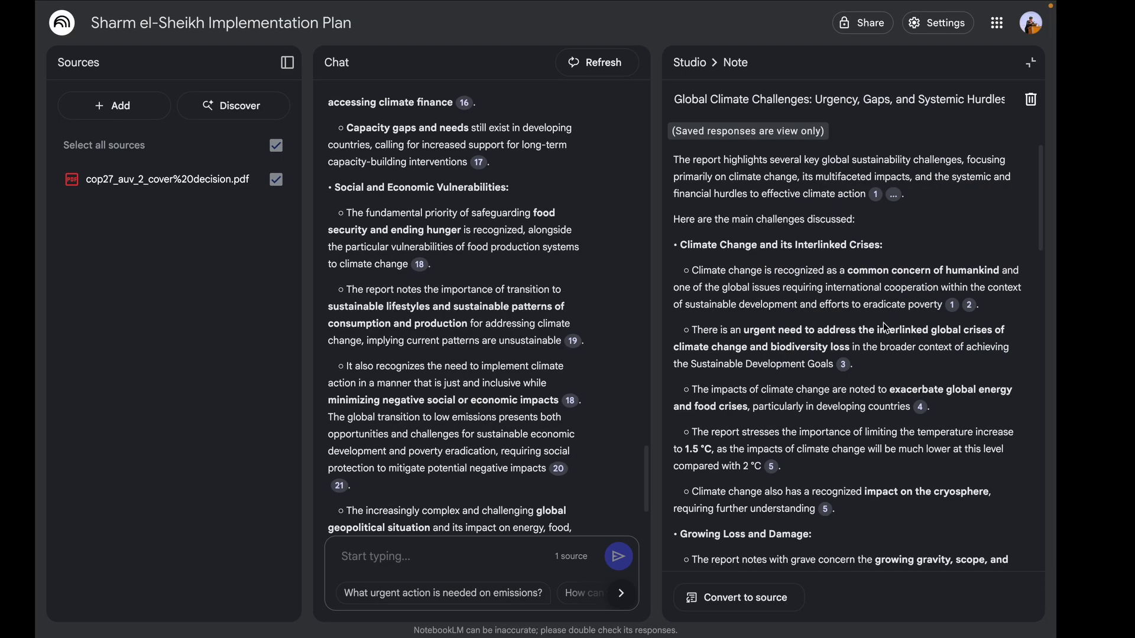
{"action": "triple_click", "coordinate": [811, 100]}
{"action": "left_click", "coordinate": [808, 426]}
{"action": "scroll", "coordinate": [808, 427], "scroll_direction": "down", "scroll_amount": 3}
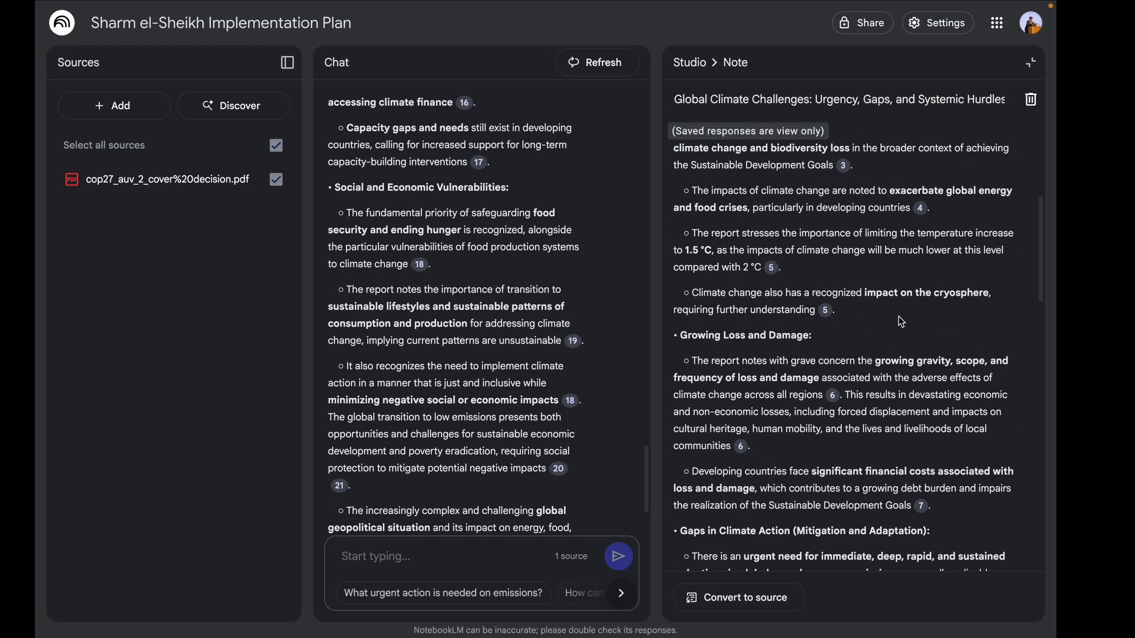
{"action": "left_click", "coordinate": [1028, 70]}
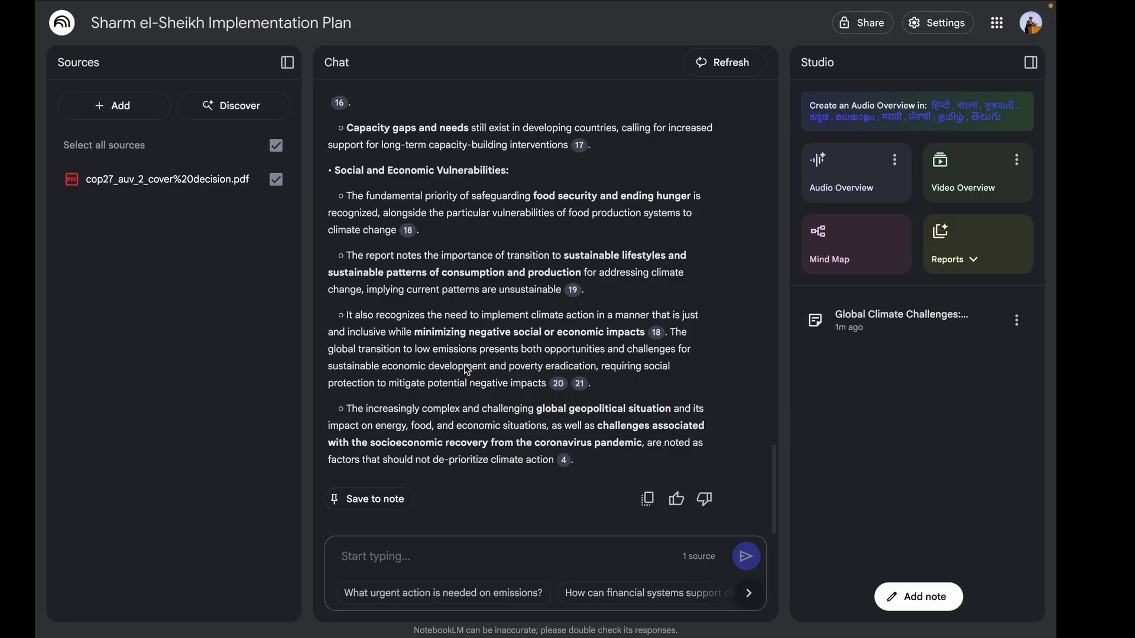
- Ask the chat which additional resources could inform renewable energy policy
{"action": "left_click", "coordinate": [387, 549]}
{"action": "type", "text": "Suggest additional resources or reports I should explore to go deeper on renewable energy policies."}
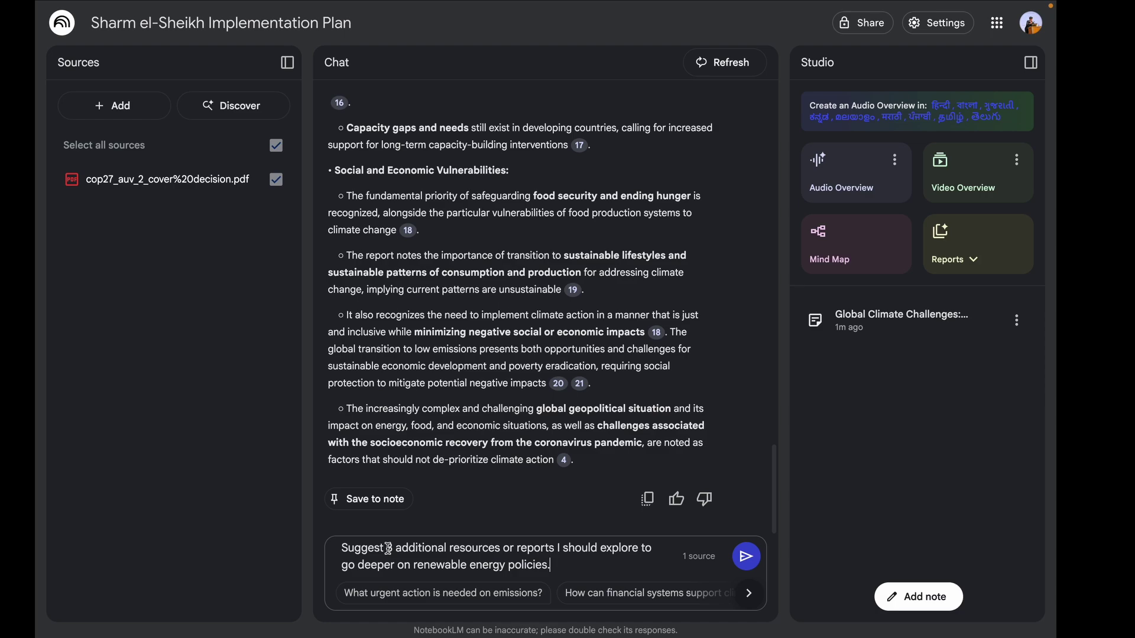
{"action": "key", "text": "Return"}
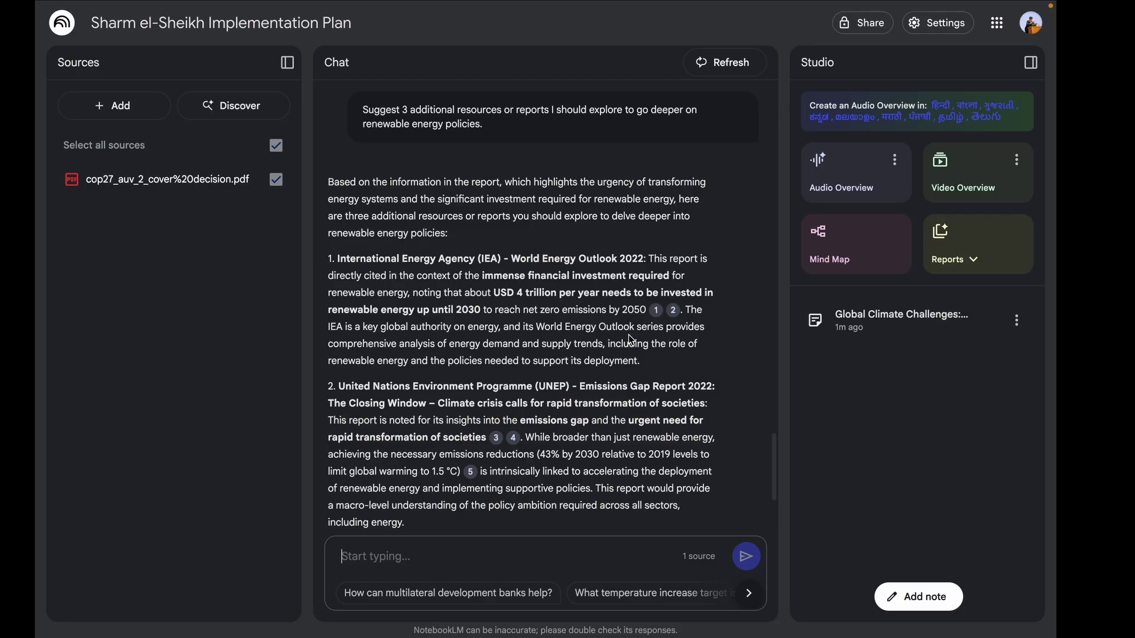
{"action": "scroll", "coordinate": [516, 335], "scroll_direction": "down", "scroll_amount": 4}
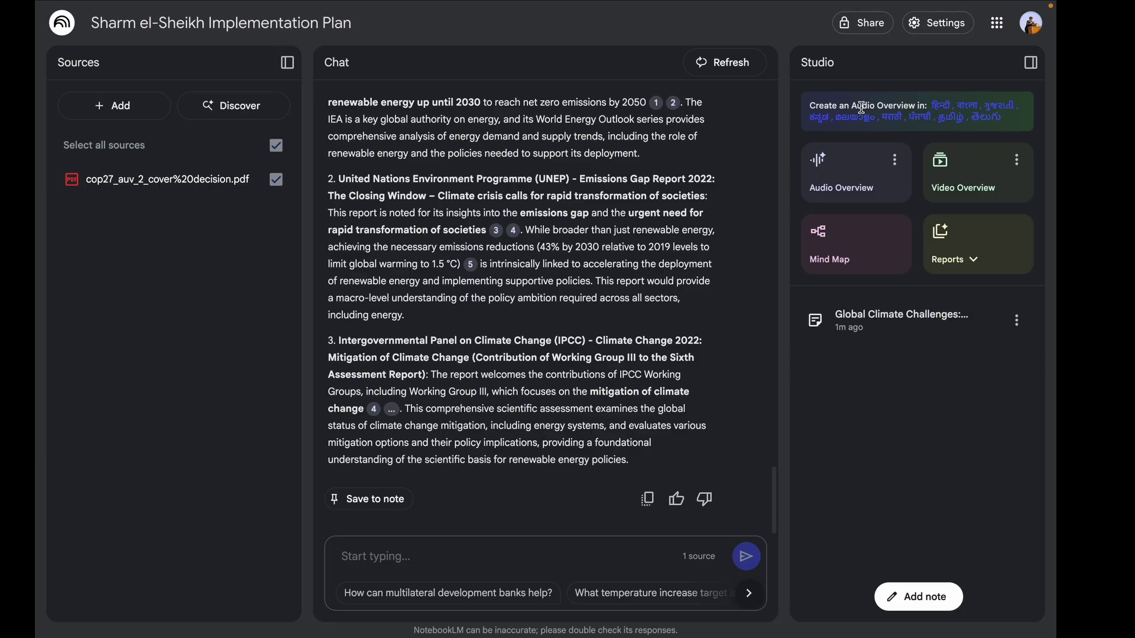
{"action": "left_click", "coordinate": [895, 161]}
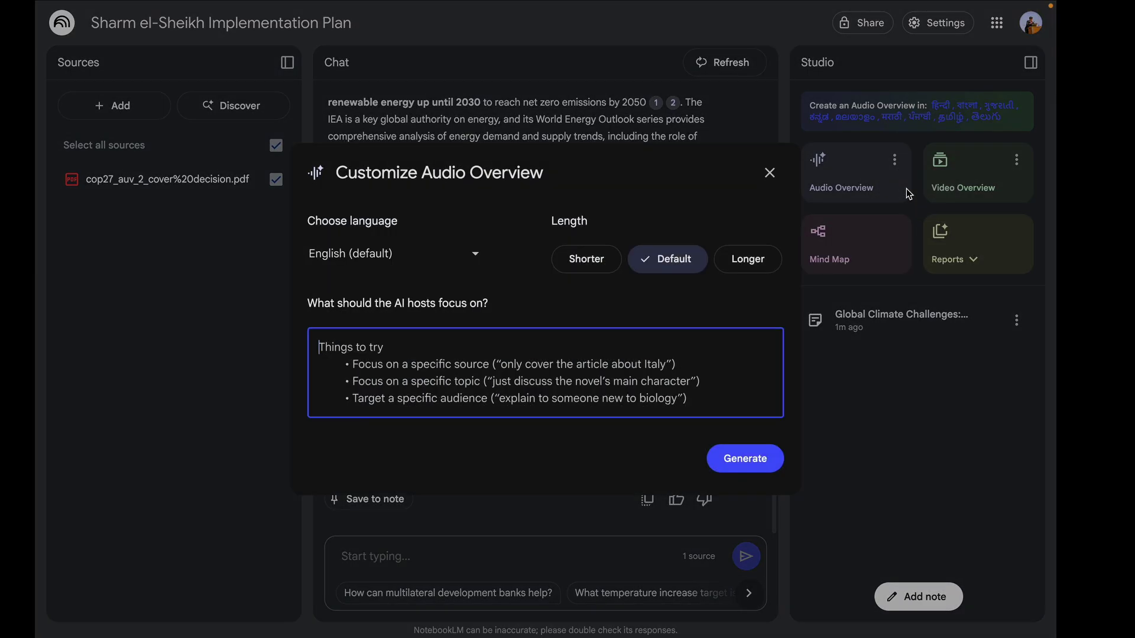
{"action": "left_click", "coordinate": [392, 256]}
{"action": "scroll", "coordinate": [423, 349], "scroll_direction": "up", "scroll_amount": 3}
{"action": "left_click", "coordinate": [570, 335]}
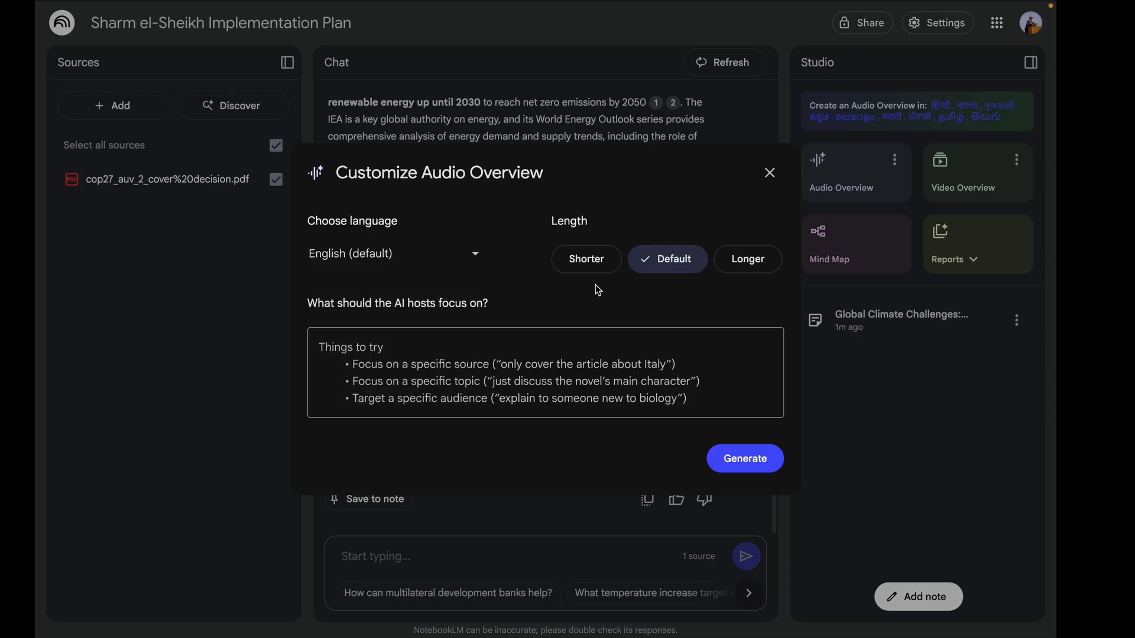
{"action": "left_click", "coordinate": [576, 269]}
{"action": "left_click", "coordinate": [668, 254]}
{"action": "left_click", "coordinate": [453, 349]}
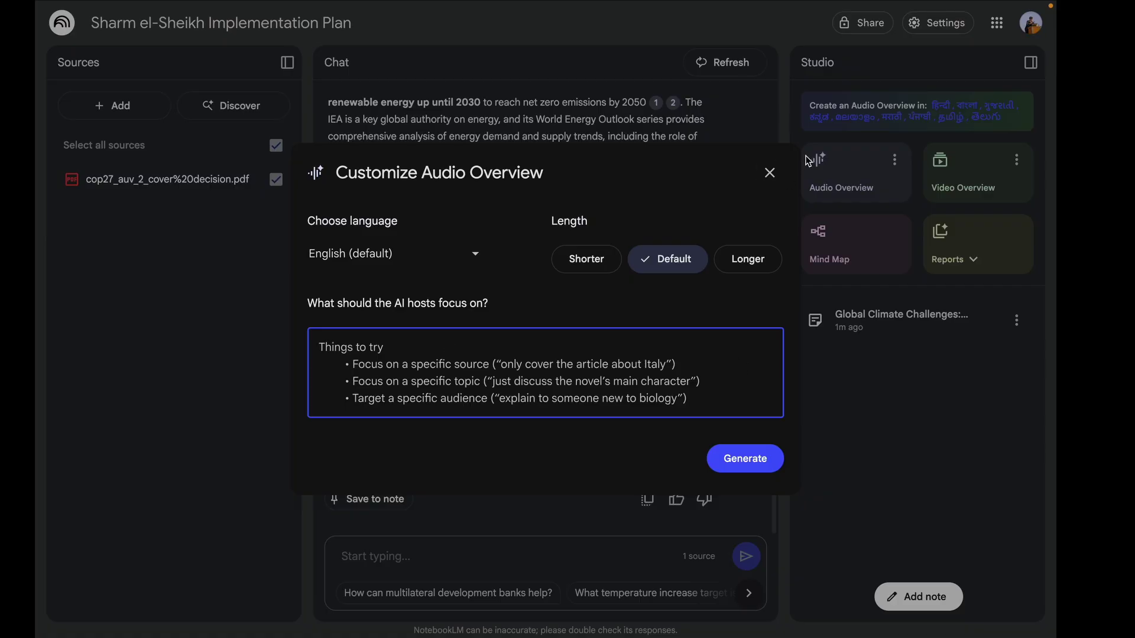
{"action": "left_click", "coordinate": [770, 173]}
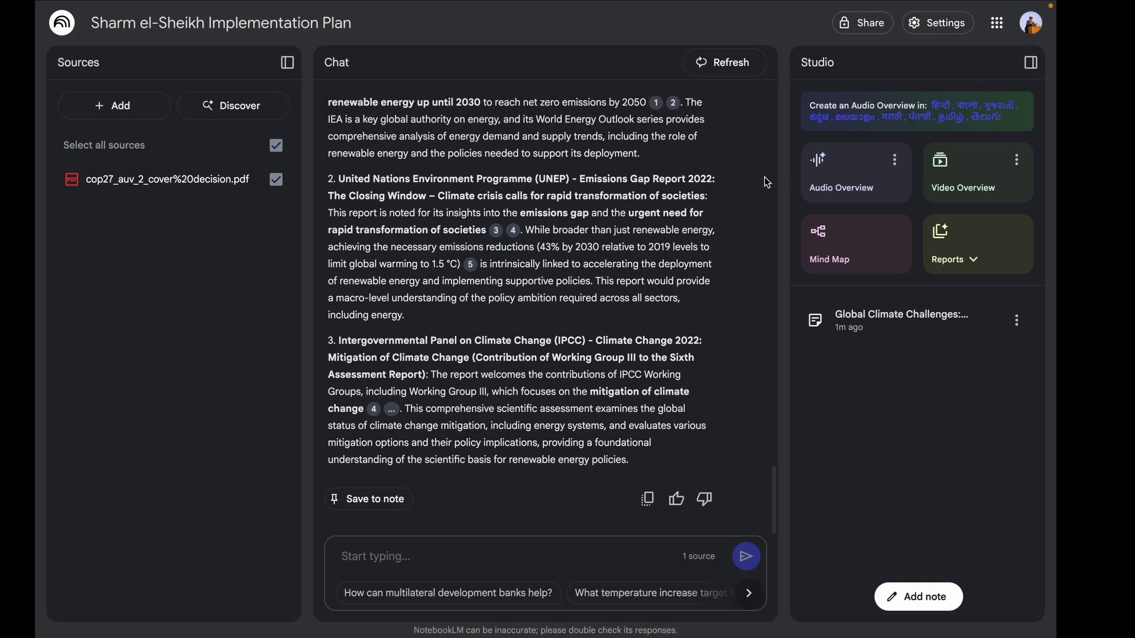
{"action": "left_click", "coordinate": [1016, 160]}
{"action": "left_click", "coordinate": [997, 197]}
{"action": "left_click", "coordinate": [463, 232]}
{"action": "scroll", "coordinate": [420, 359], "scroll_direction": "down", "scroll_amount": 1}
{"action": "left_click", "coordinate": [559, 244]}
{"action": "left_click", "coordinate": [523, 357]}
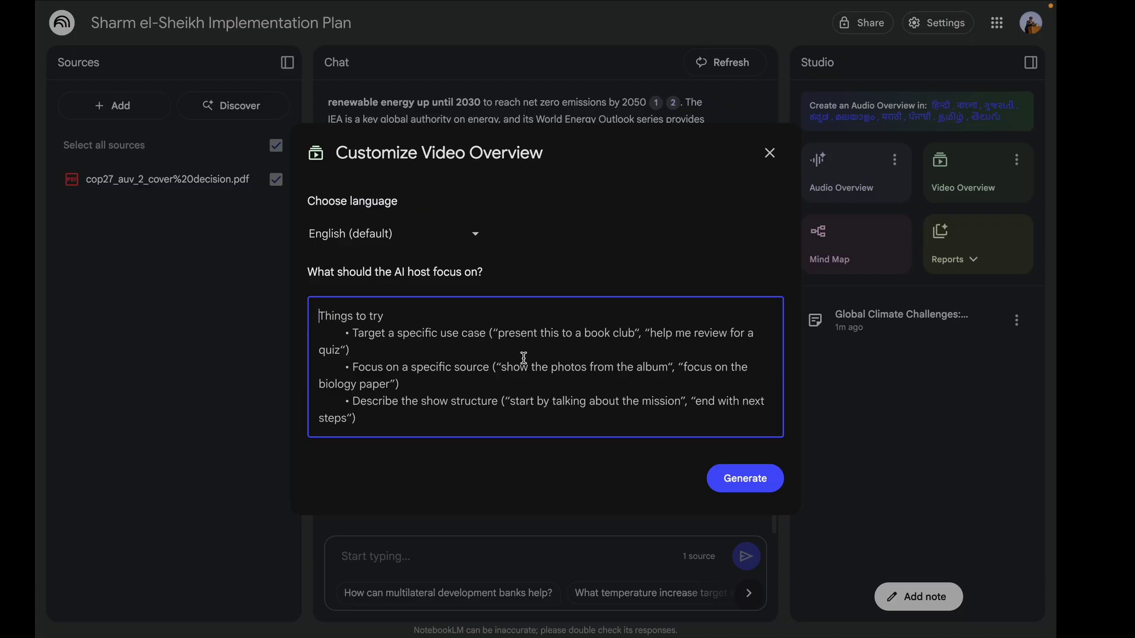
{"action": "left_click", "coordinate": [769, 153]}
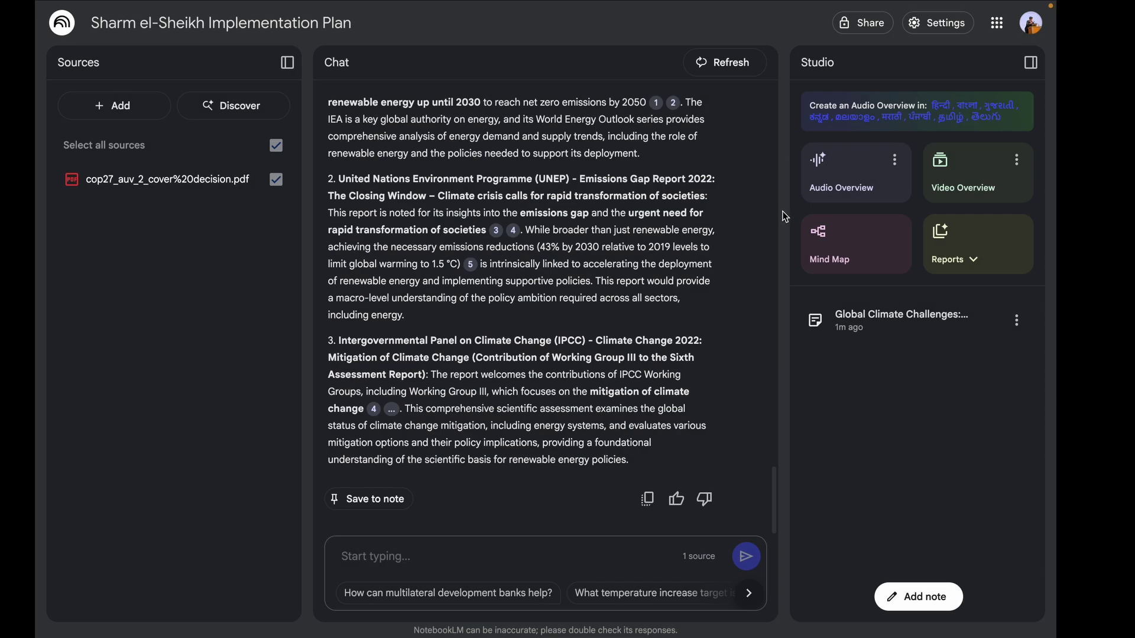
- In the AI Agents notebook, preview the Hype vs. Reality video overview, scrubbing to 03:25
{"action": "key", "text": "ctrl+Tab"}
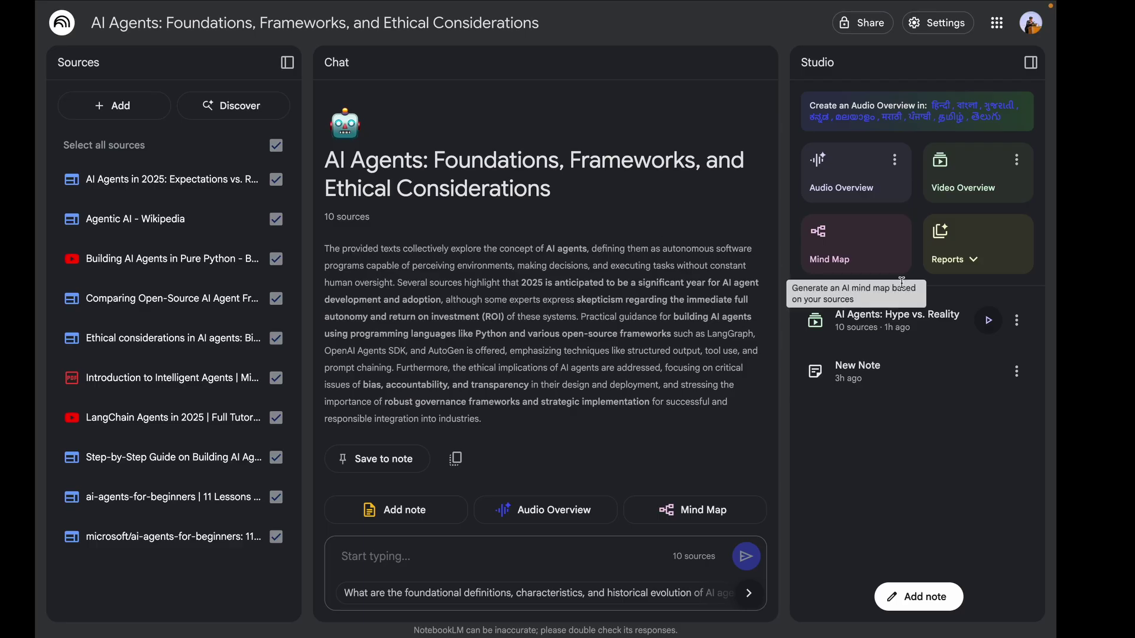
{"action": "left_click", "coordinate": [891, 334]}
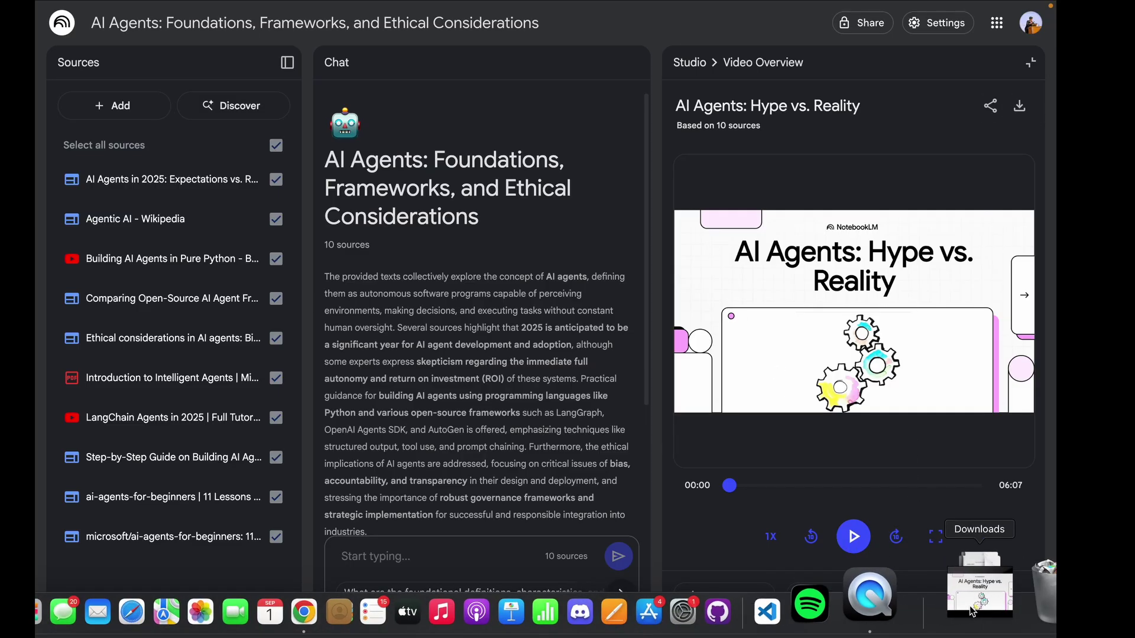
{"action": "left_click", "coordinate": [855, 535]}
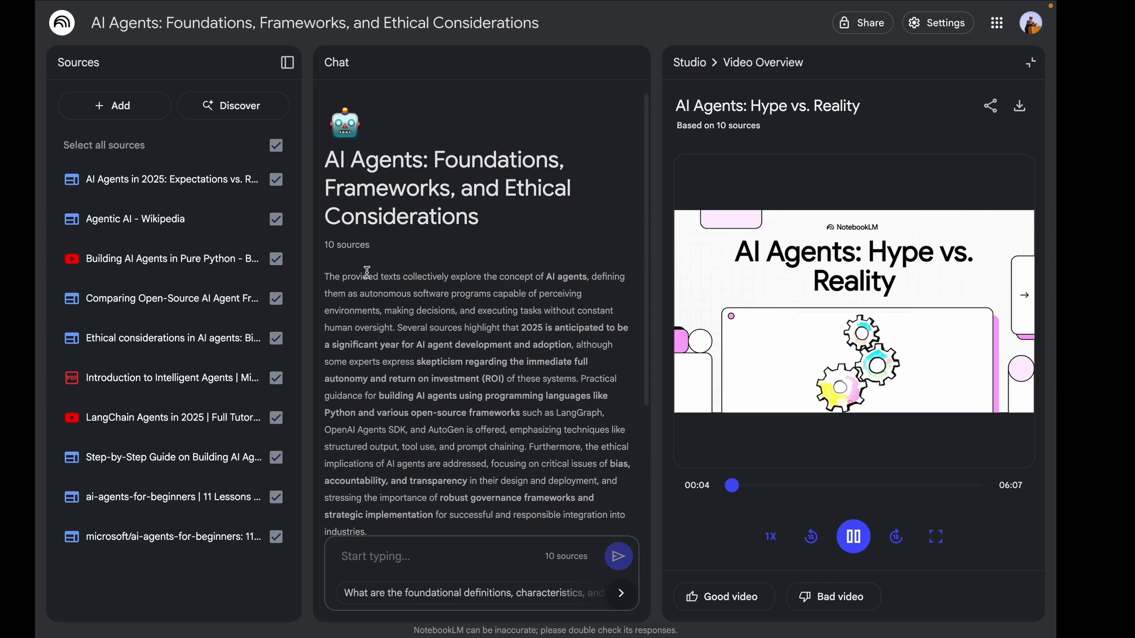
{"action": "left_click", "coordinate": [734, 493]}
{"action": "left_click_drag", "start_coordinate": [734, 495], "coordinate": [753, 496]}
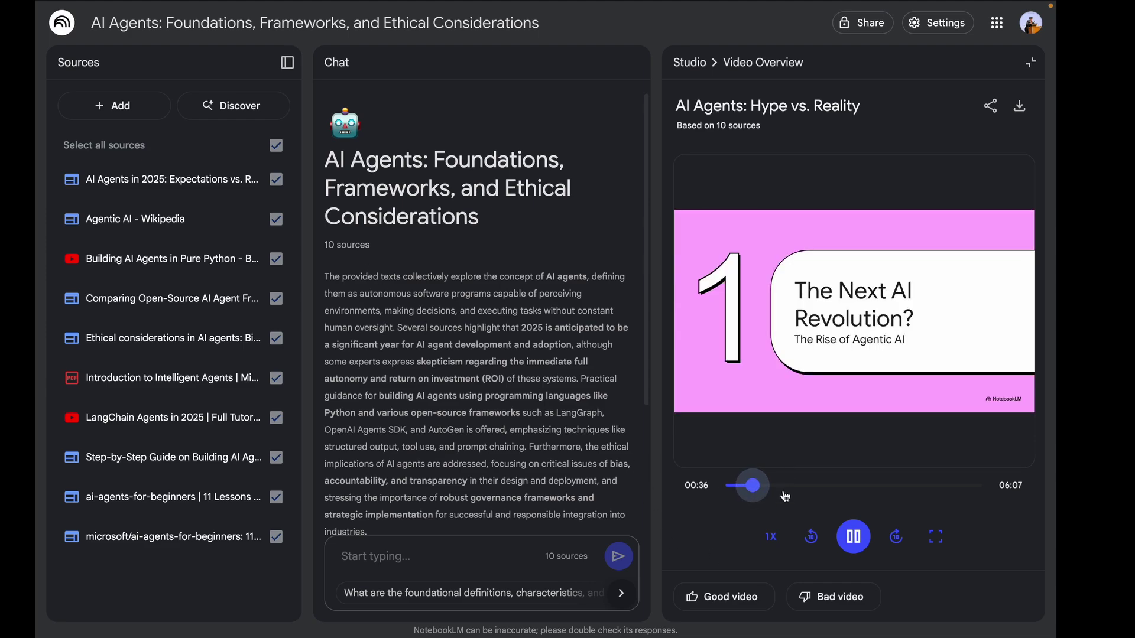
{"action": "left_click_drag", "start_coordinate": [787, 487], "coordinate": [869, 487]}
{"action": "left_click", "coordinate": [853, 537]}
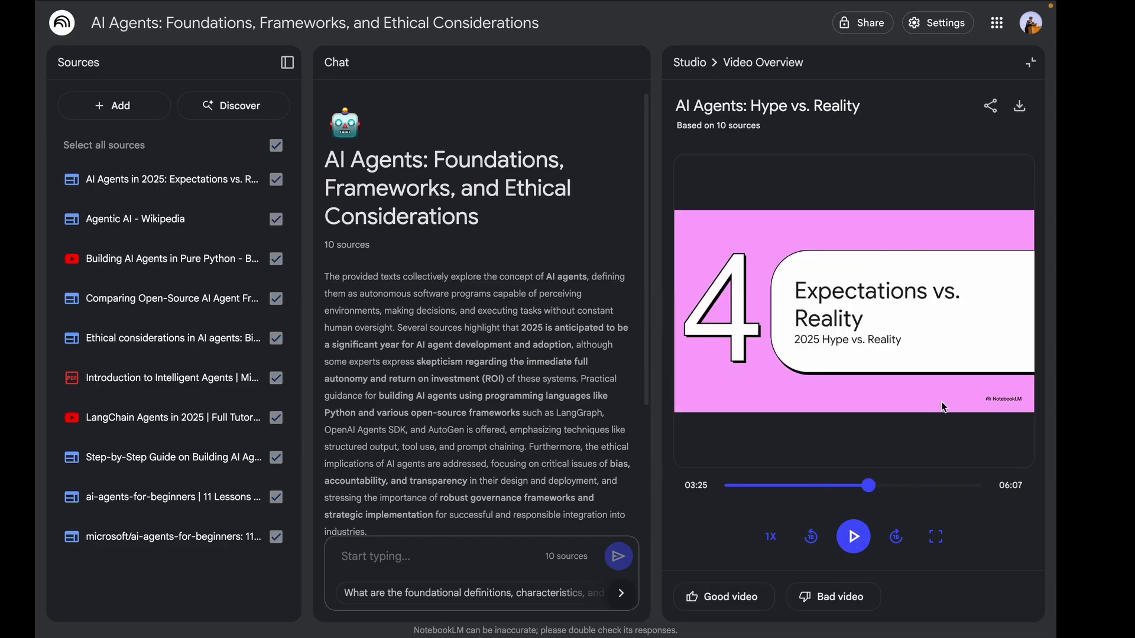
{"action": "left_click", "coordinate": [1029, 63]}
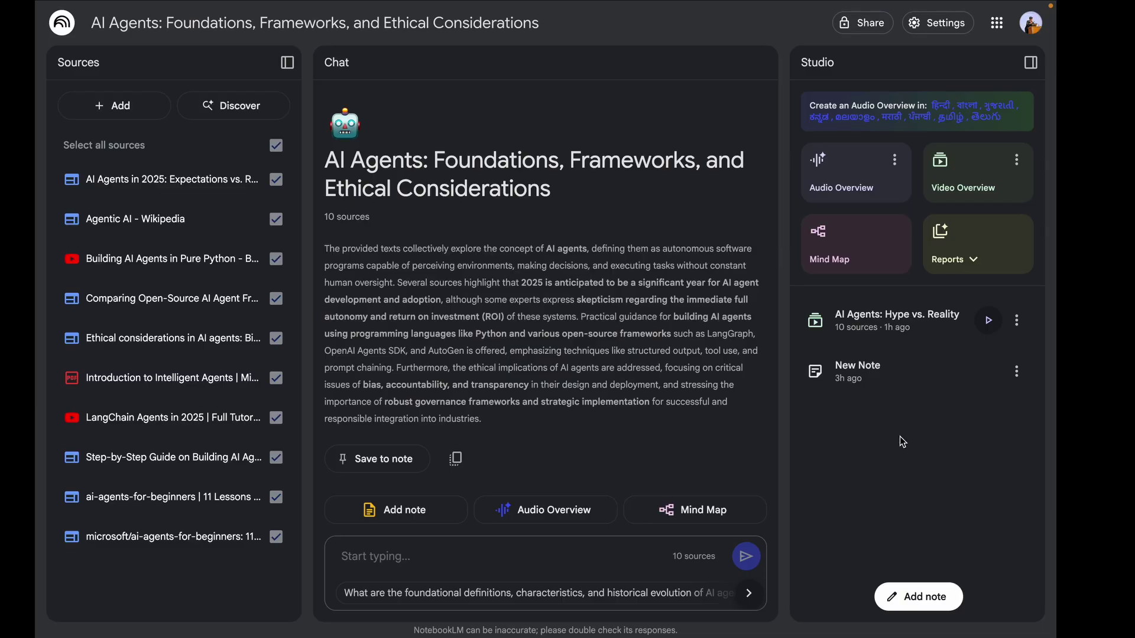
- Generate a Timeline report and open the resulting 2025 Milestones and Minds note
{"action": "left_click", "coordinate": [987, 268]}
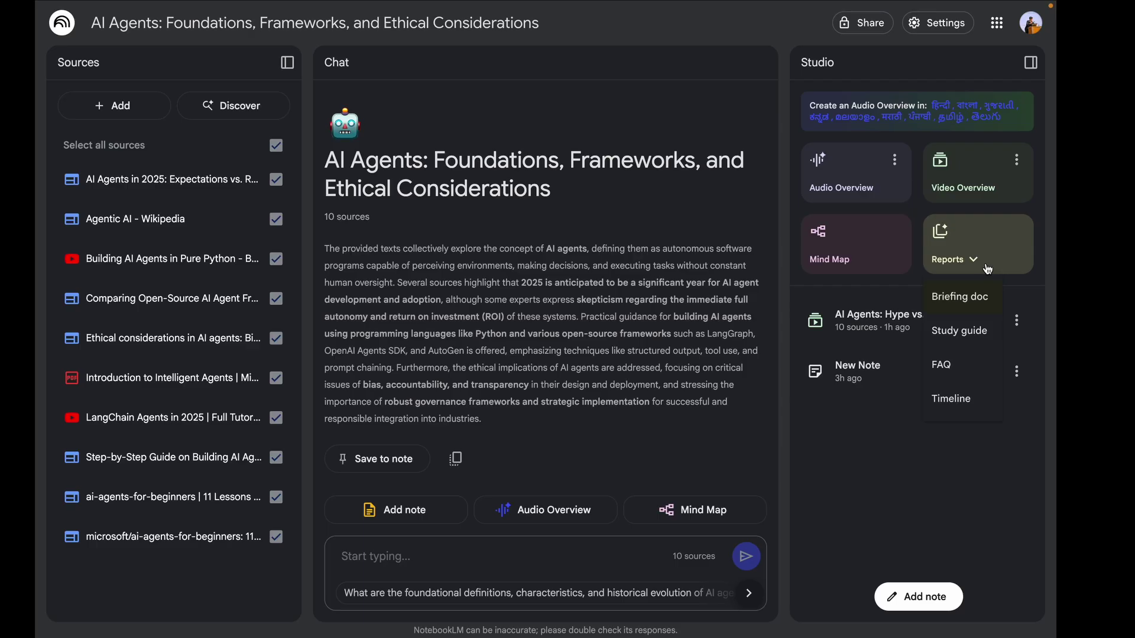
{"action": "left_click", "coordinate": [987, 409]}
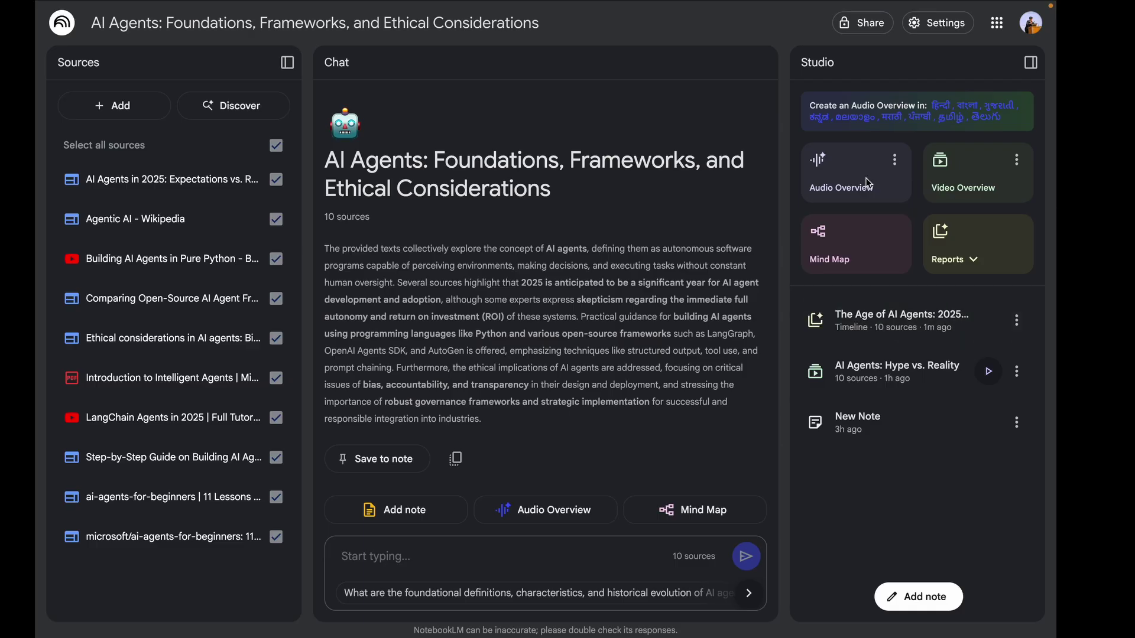
{"action": "left_click", "coordinate": [859, 319]}
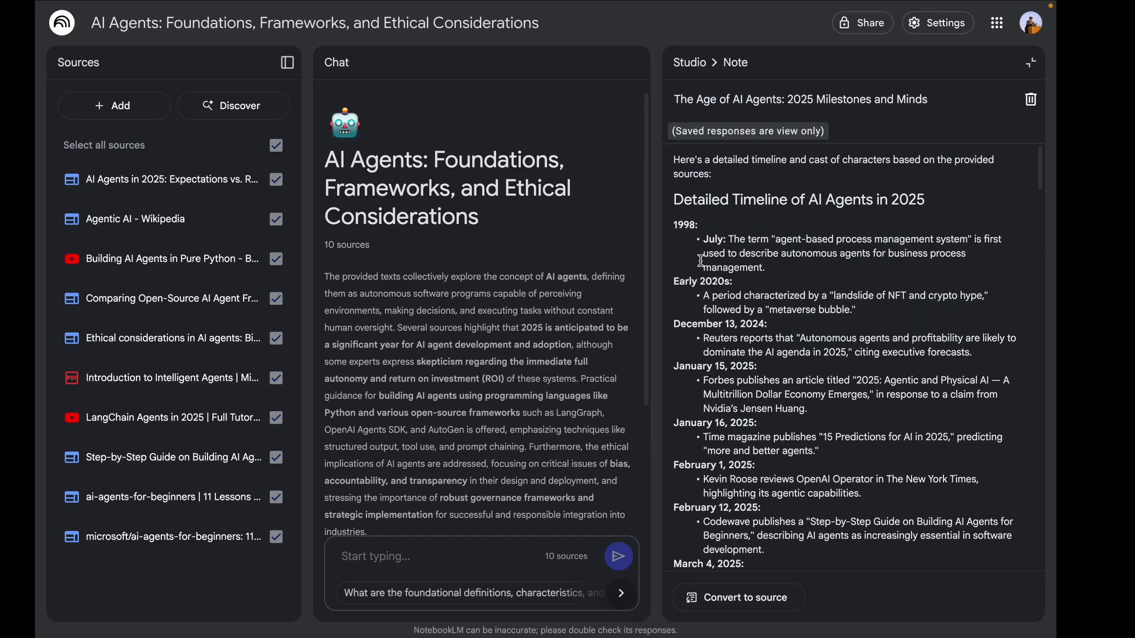
- Read through the Detailed Timeline of AI Agents in 2025, then close the note
{"action": "left_click_drag", "start_coordinate": [674, 200], "coordinate": [927, 210]}
{"action": "left_click", "coordinate": [927, 211]}
{"action": "scroll", "coordinate": [927, 211], "scroll_direction": "down", "scroll_amount": 1}
{"action": "left_click_drag", "start_coordinate": [695, 214], "coordinate": [921, 277]}
{"action": "scroll", "coordinate": [694, 214], "scroll_direction": "down", "scroll_amount": 1}
{"action": "left_click", "coordinate": [761, 278]}
{"action": "left_click_drag", "start_coordinate": [697, 272], "coordinate": [896, 327]}
{"action": "left_click", "coordinate": [809, 339]}
{"action": "scroll", "coordinate": [809, 339], "scroll_direction": "down", "scroll_amount": 20}
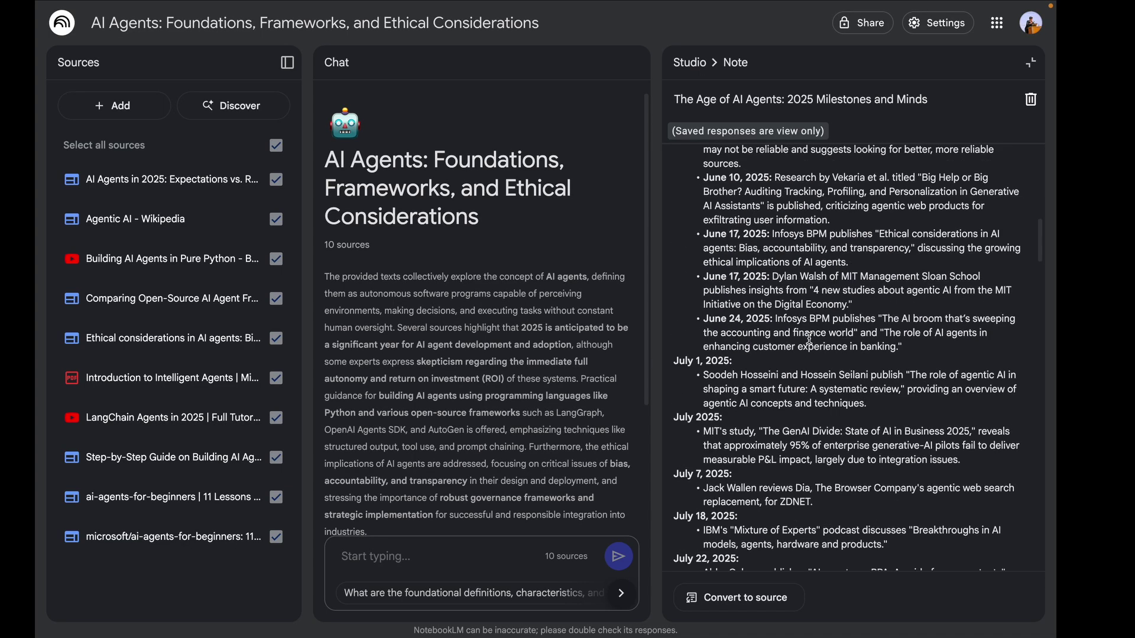
{"action": "scroll", "coordinate": [832, 343], "scroll_direction": "down", "scroll_amount": 15}
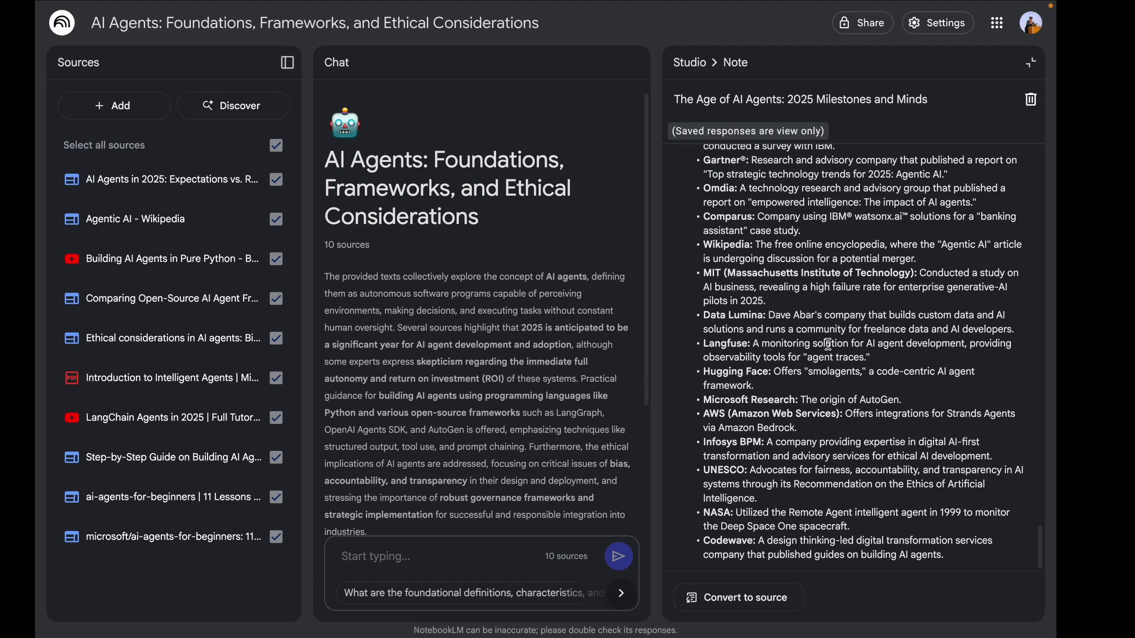
{"action": "left_click", "coordinate": [1031, 63]}
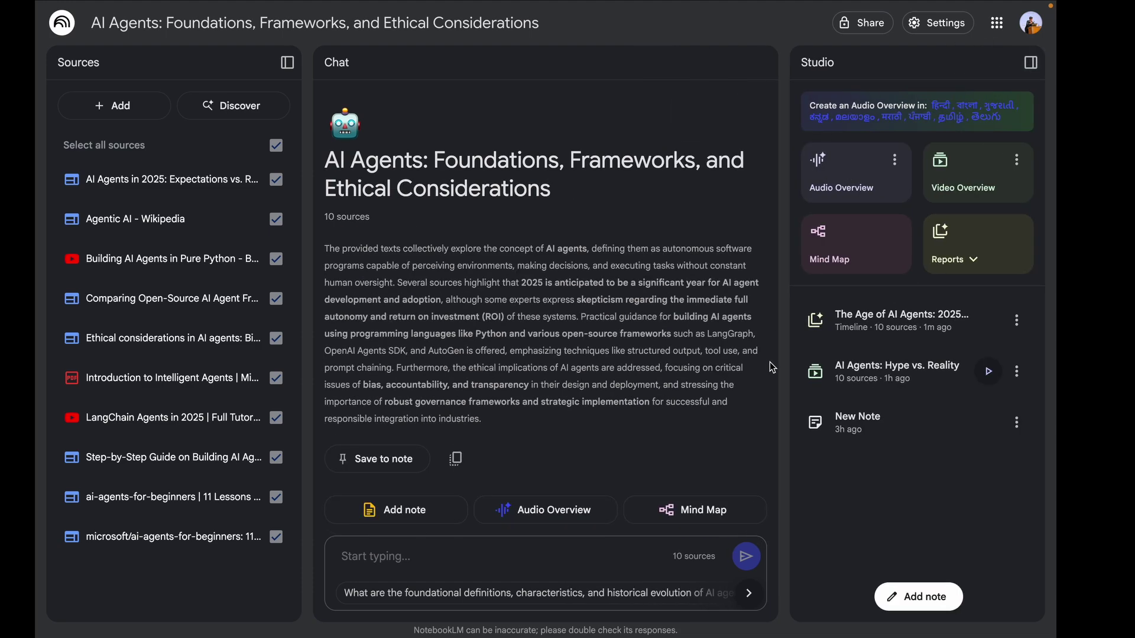
- Create a new notebook and add the Google I/O 2025 keynote YouTube link as its source
{"action": "left_click", "coordinate": [471, 563]}
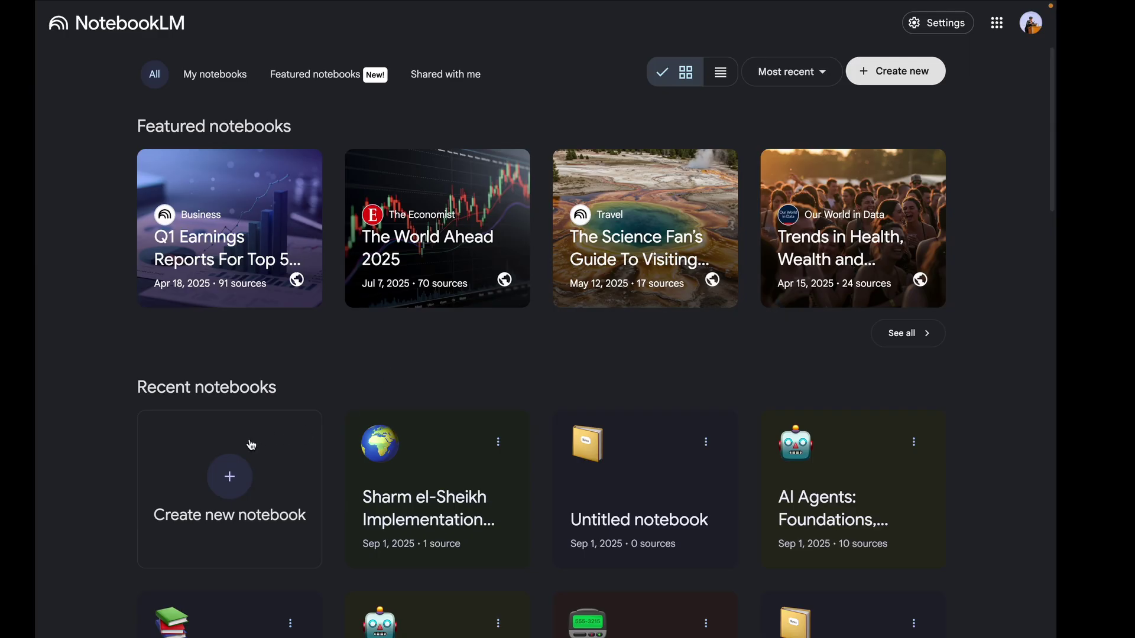
{"action": "left_click", "coordinate": [244, 454]}
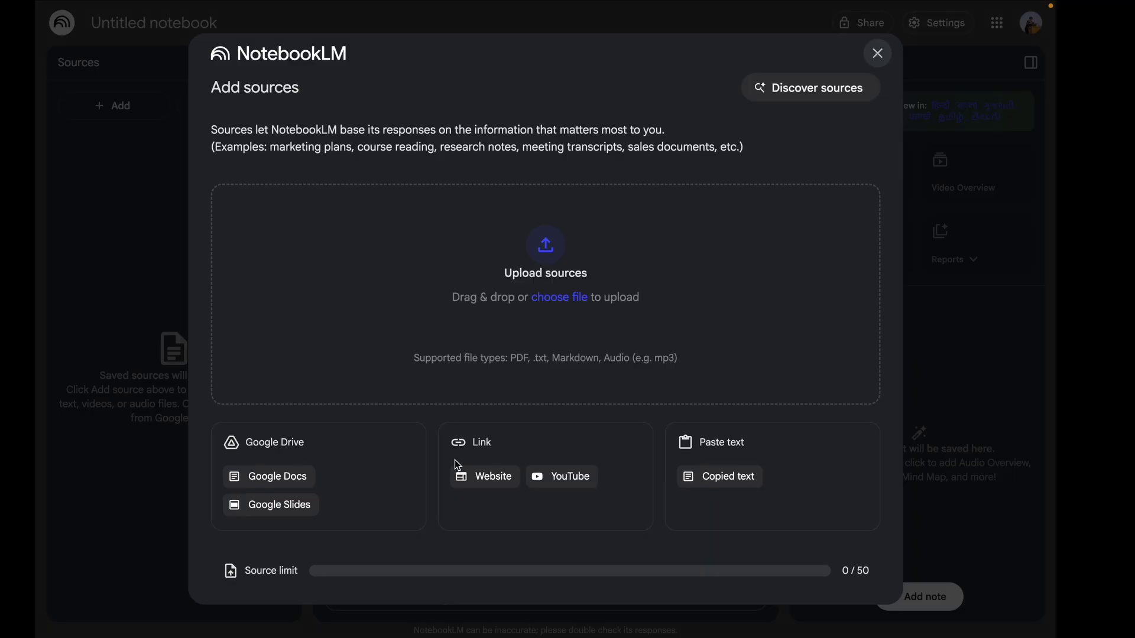
{"action": "left_click", "coordinate": [552, 476]}
{"action": "left_click", "coordinate": [358, 241]}
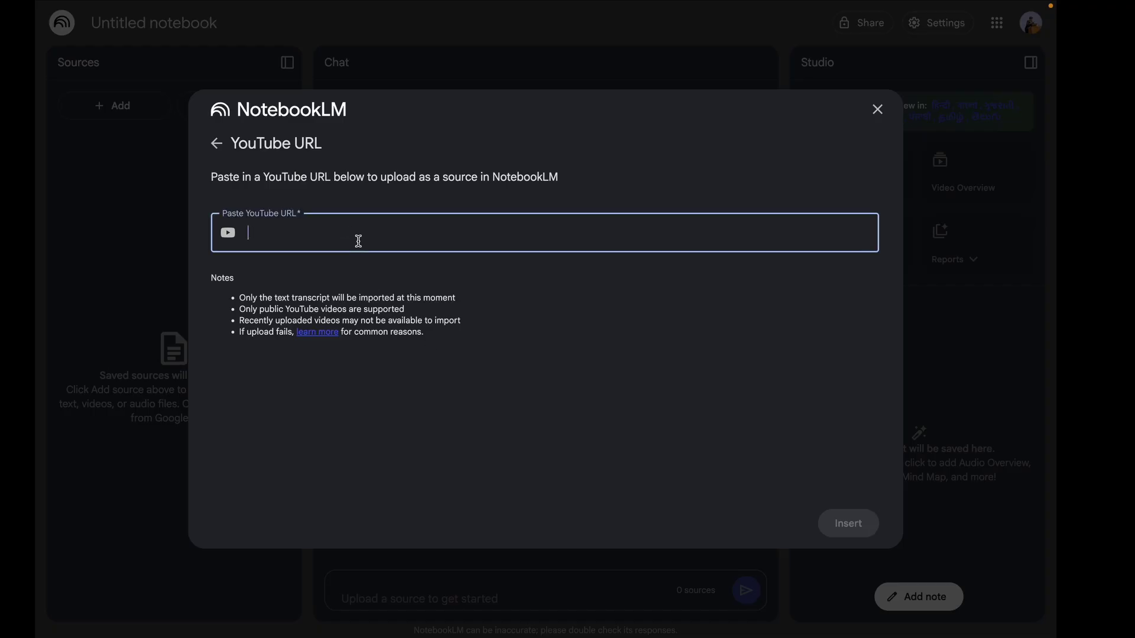
{"action": "type", "text": "https://www.youtube.com/live/o8NiE3XMPrM?si=xuO0m3JAAwRlkmwG"}
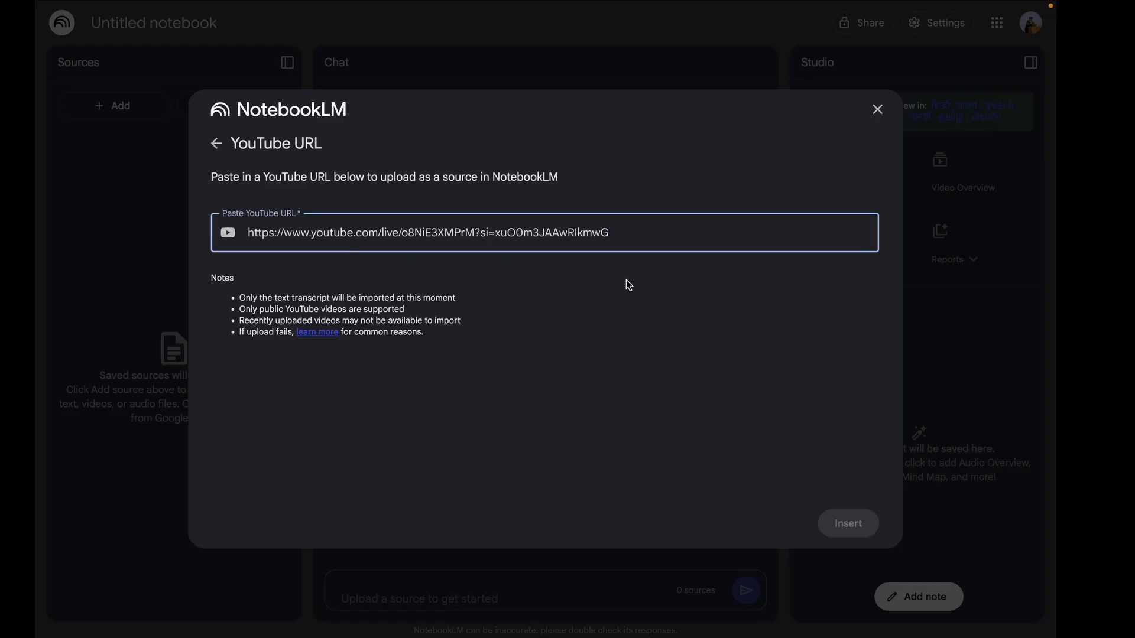
{"action": "key", "text": "super+a"}
{"action": "type", "text": "https://youtu.be/elUqw3_YcCI?si=RQ2FKpR1xwyrIZ0o"}
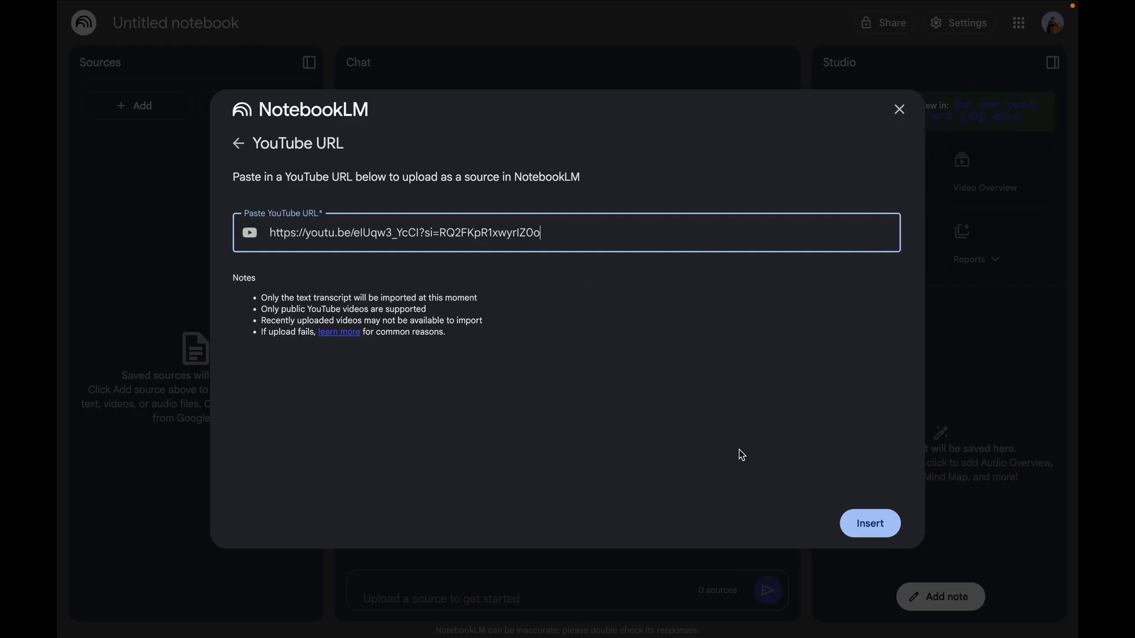
{"action": "left_click", "coordinate": [760, 452]}
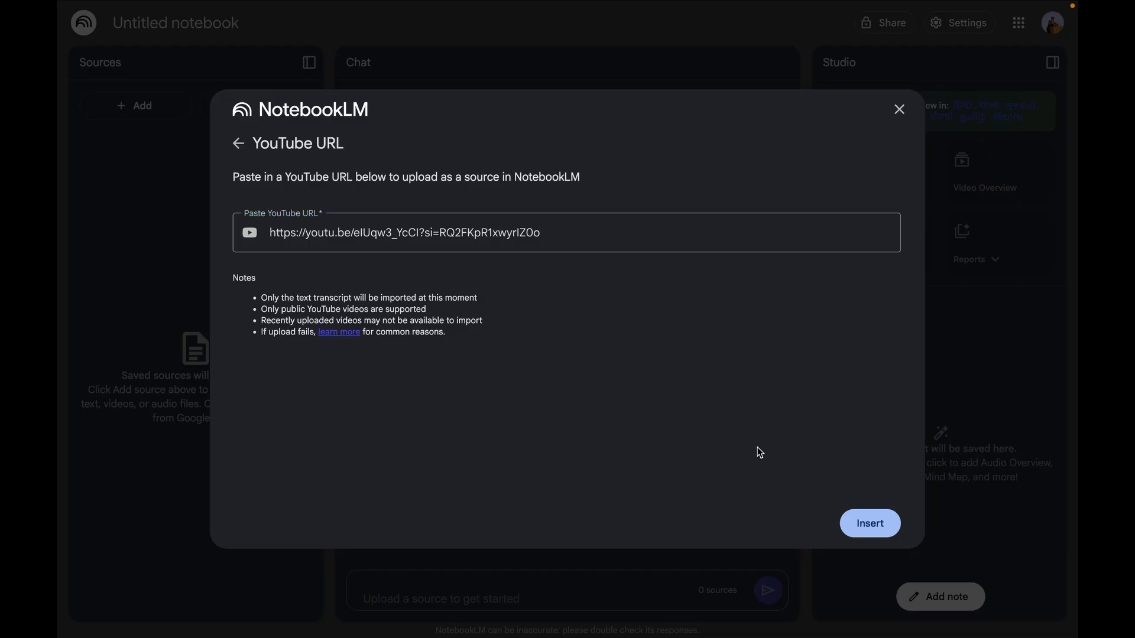
{"action": "left_click", "coordinate": [880, 520]}
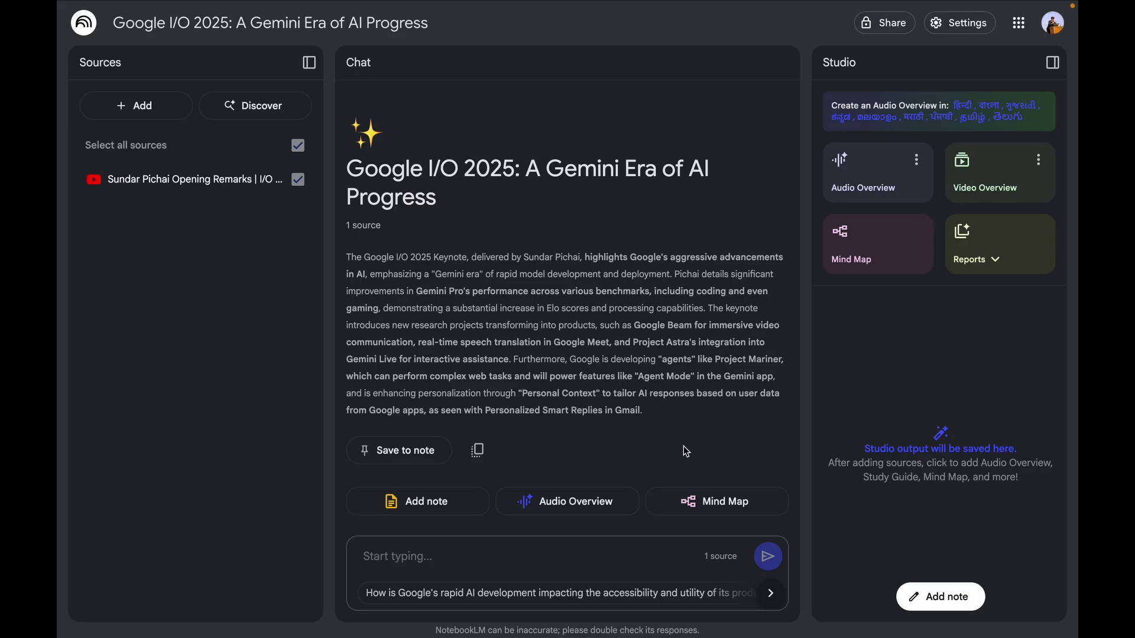
- Ask for the keynote's three biggest announcements, then type a follow-up about where Gemini is discussed
{"action": "left_click", "coordinate": [619, 557]}
{"action": "type", "text": "Summarize the 3 biggest product announcements in this keynote"}
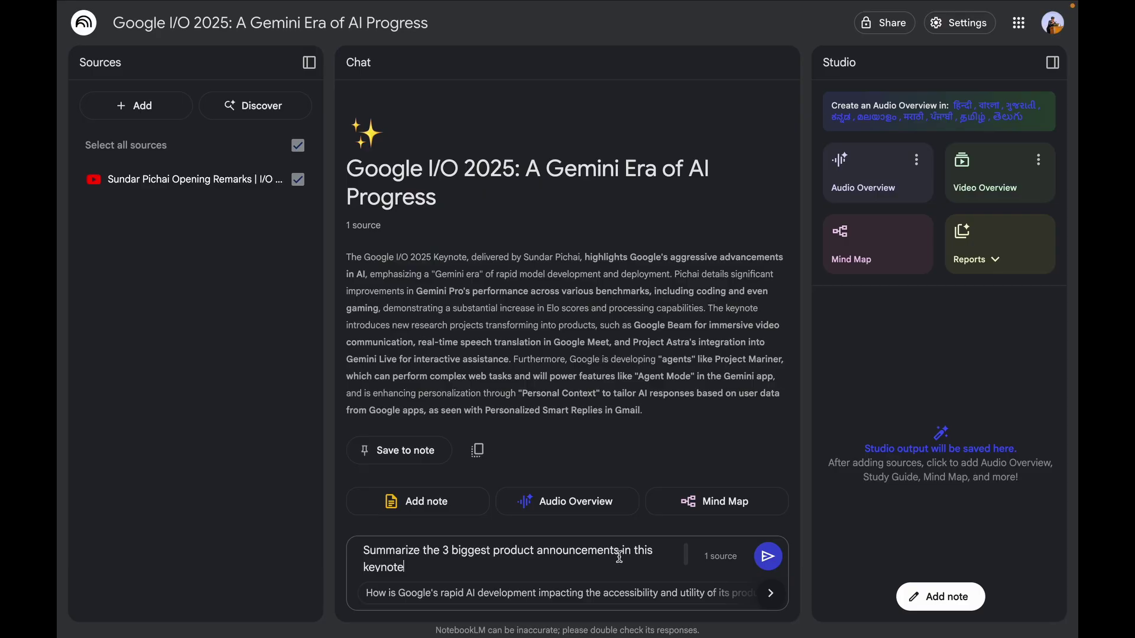
{"action": "key", "text": "Return"}
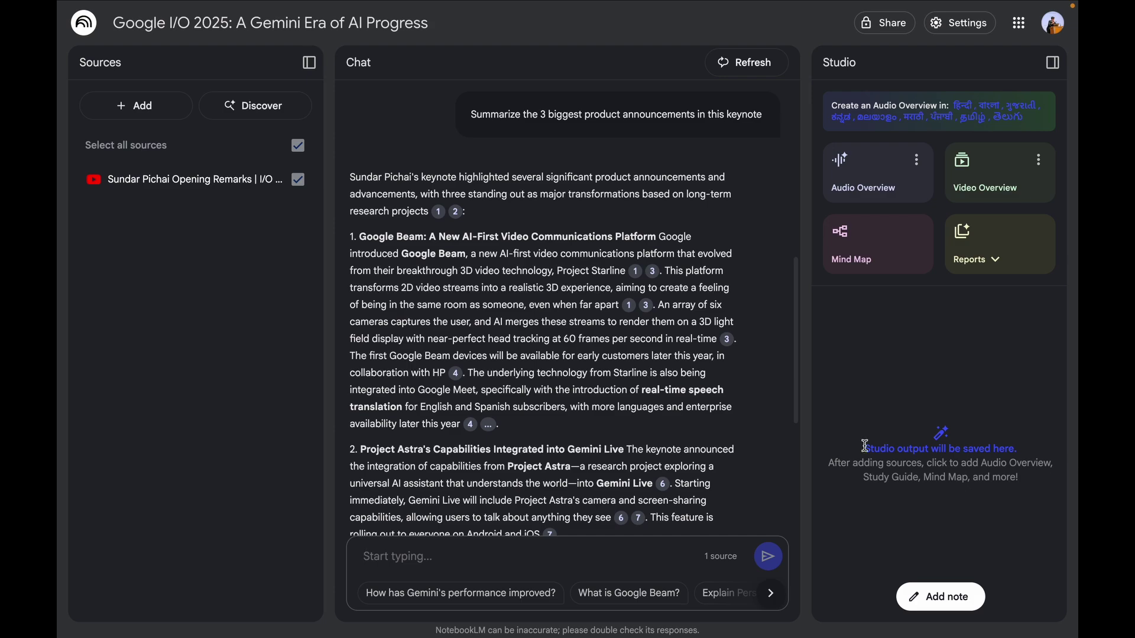
{"action": "scroll", "coordinate": [474, 302], "scroll_direction": "down", "scroll_amount": 1}
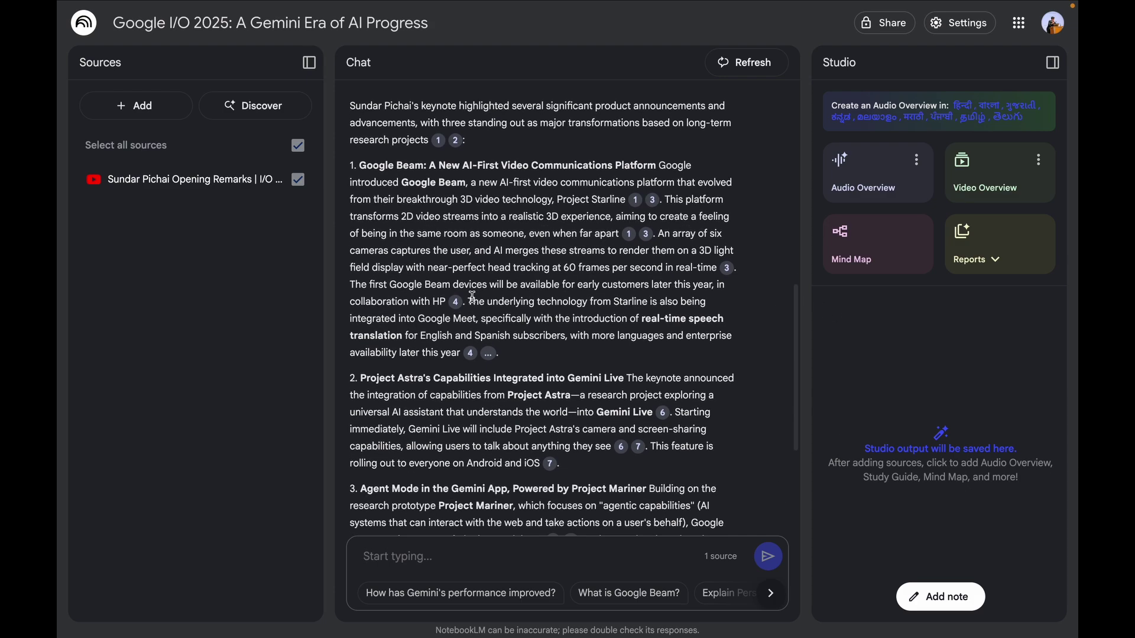
{"action": "scroll", "coordinate": [474, 302], "scroll_direction": "down", "scroll_amount": 2}
{"action": "scroll", "coordinate": [471, 297], "scroll_direction": "down", "scroll_amount": 2}
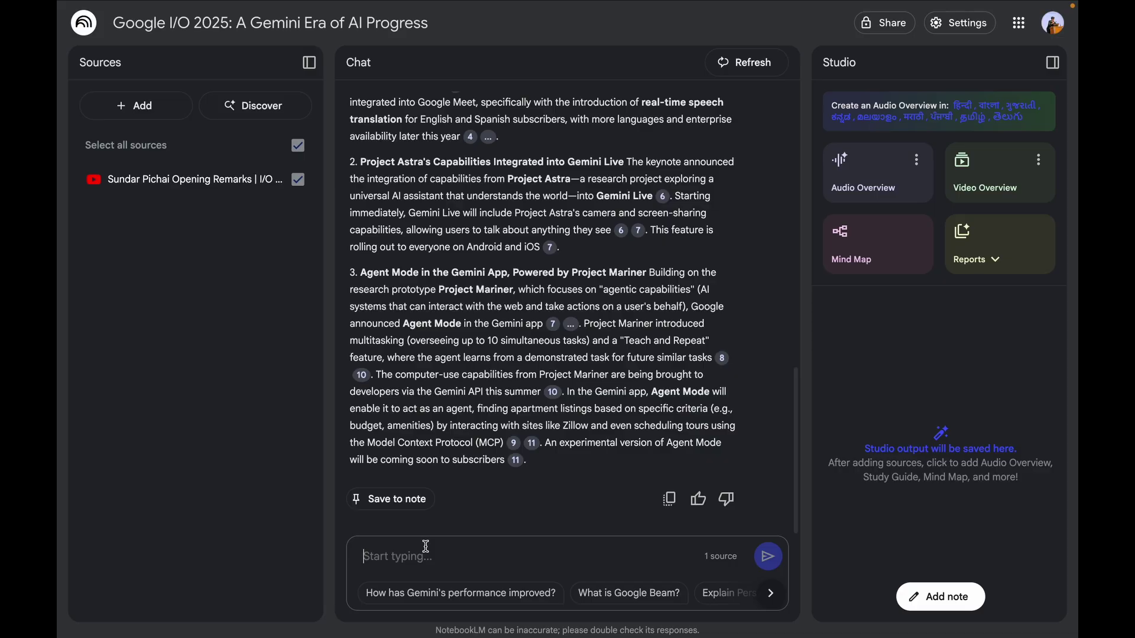
{"action": "type", "text": "Show me where Sundar talks about Gemini"}
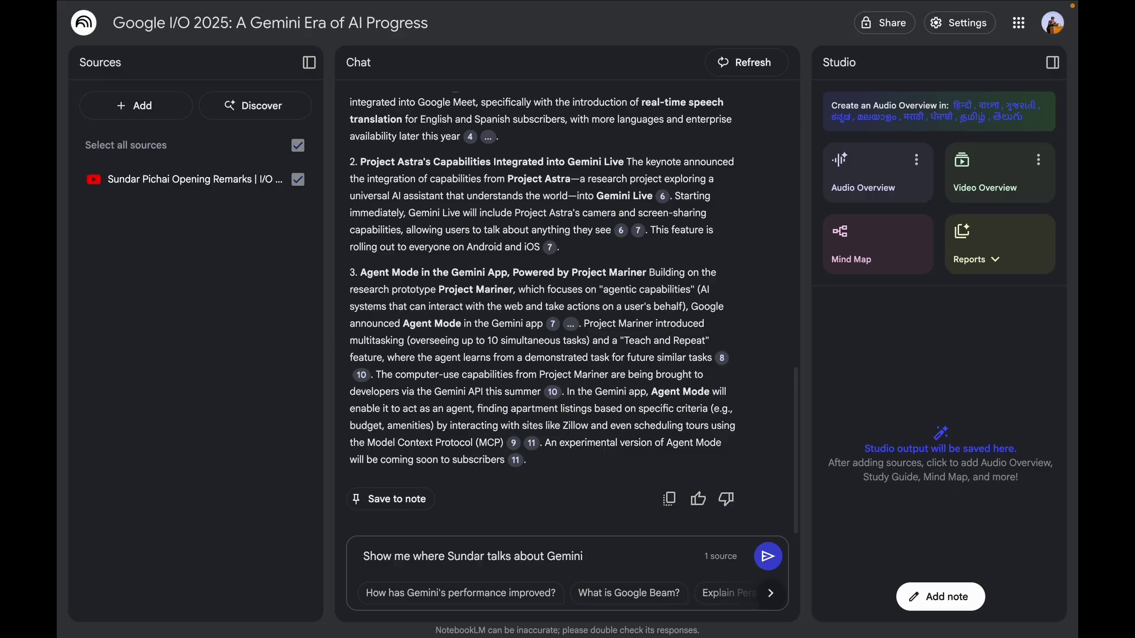
- Ask where the speaker discusses Gemini, then save that answer as a note
{"action": "key", "text": "Return"}
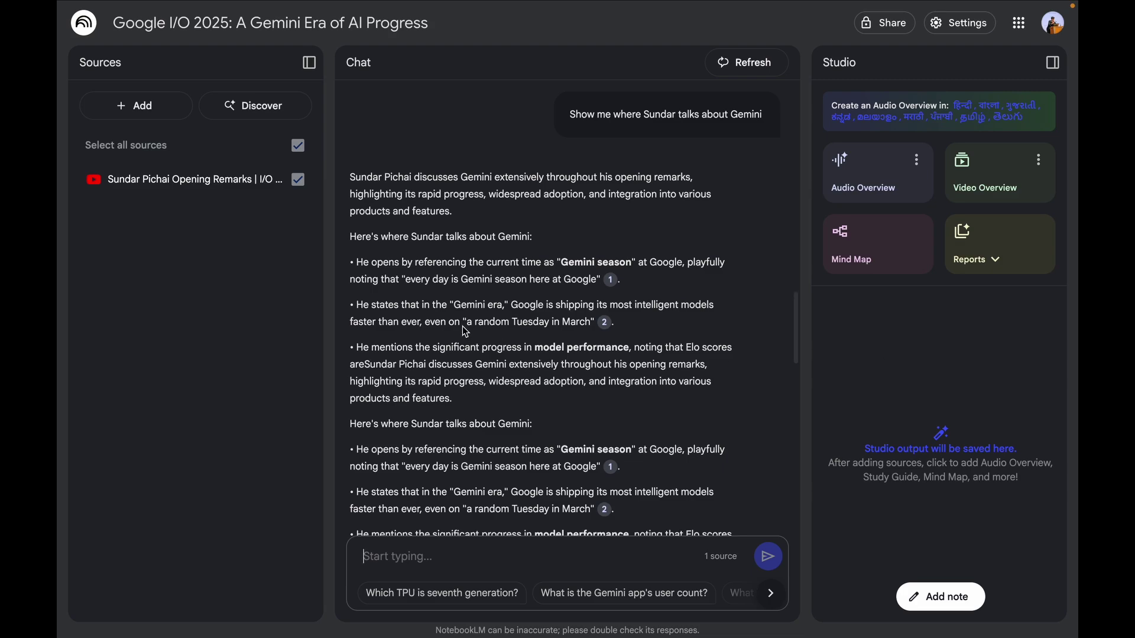
{"action": "left_click_drag", "start_coordinate": [371, 238], "coordinate": [585, 243]}
{"action": "left_click", "coordinate": [586, 241]}
{"action": "scroll", "coordinate": [520, 314], "scroll_direction": "down", "scroll_amount": 10}
{"action": "scroll", "coordinate": [521, 315], "scroll_direction": "down", "scroll_amount": 5}
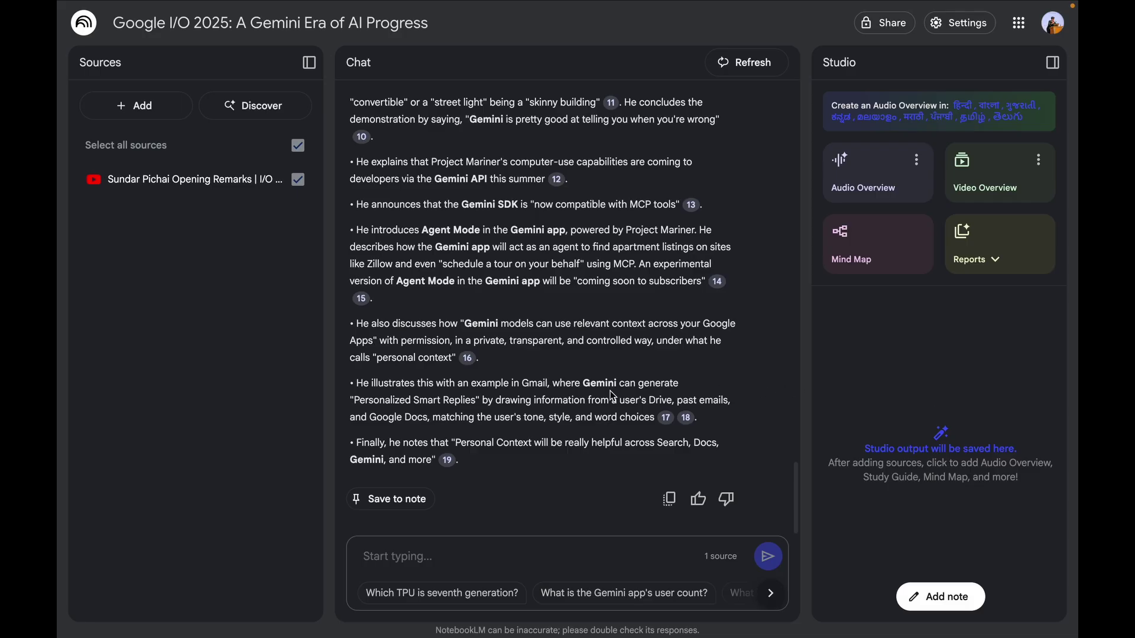
{"action": "left_click", "coordinate": [391, 499]}
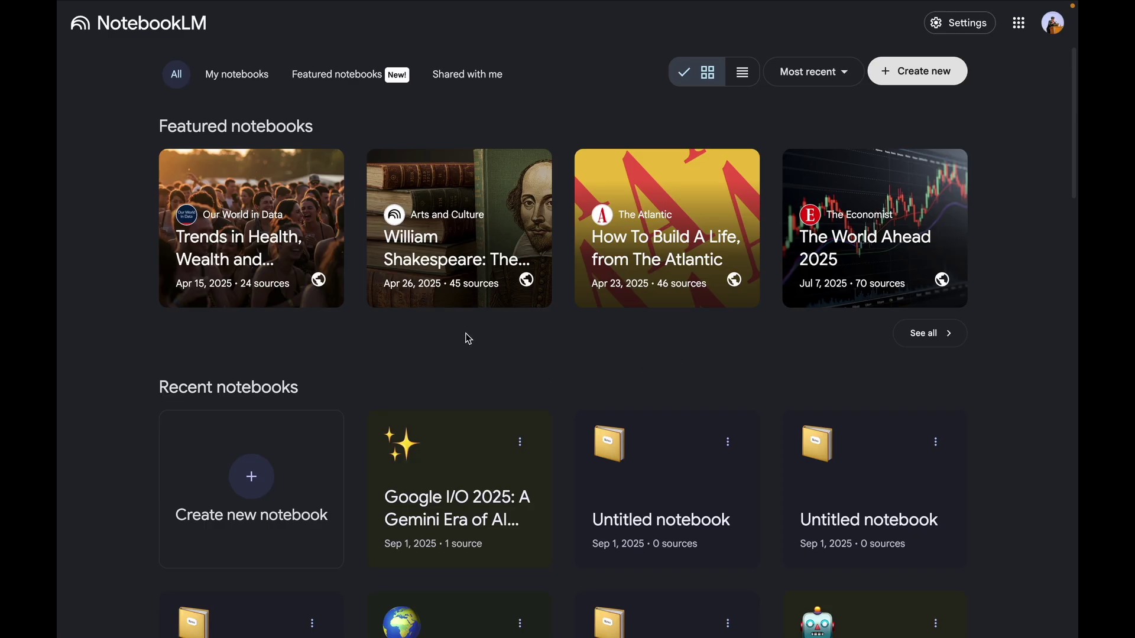
- Create a new notebook with the pasted Google Cloud blog post URL as its website source
{"action": "left_click", "coordinate": [254, 478]}
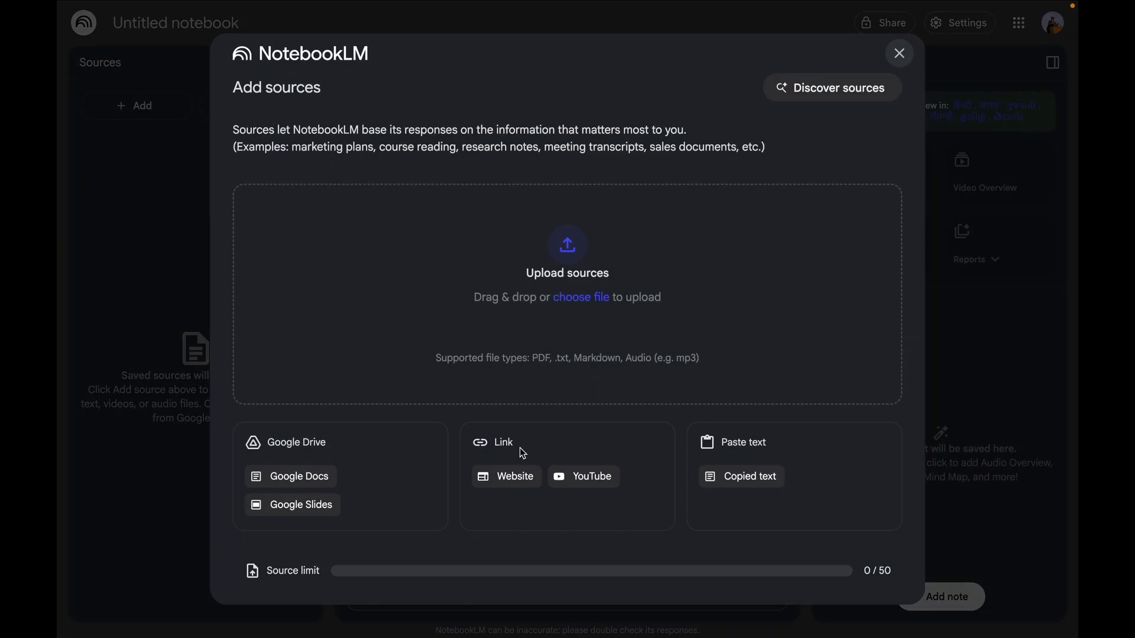
{"action": "left_click", "coordinate": [507, 473]}
{"action": "type", "text": "https://cloud.google.com/transform/25-of-my-favorite-roi-customer-stories-gen-ai"}
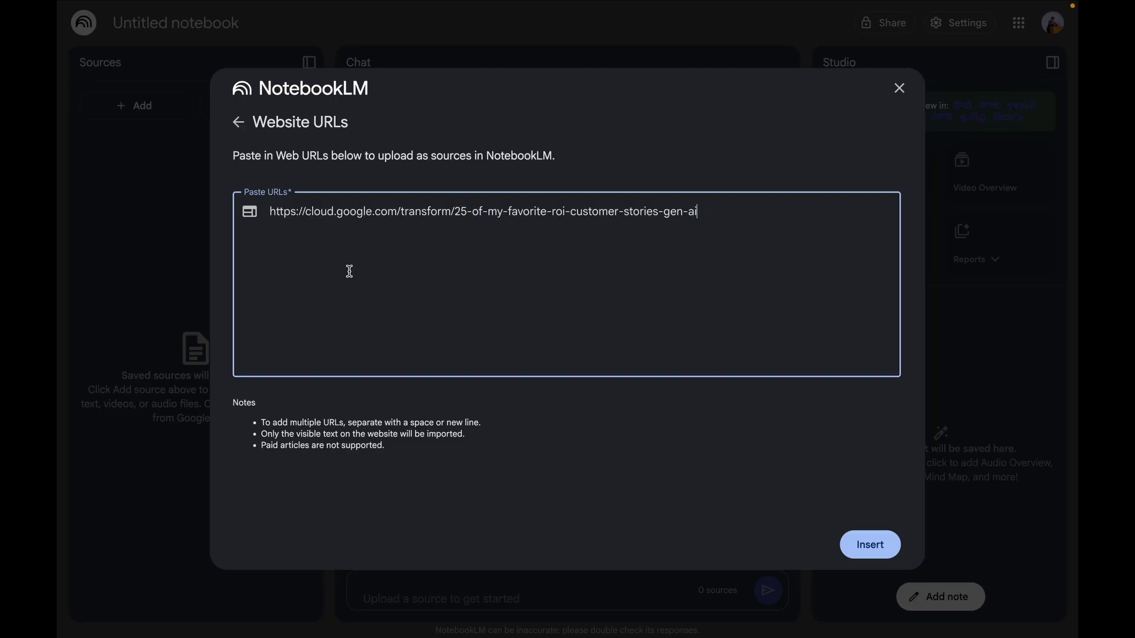
{"action": "left_click", "coordinate": [859, 546]}
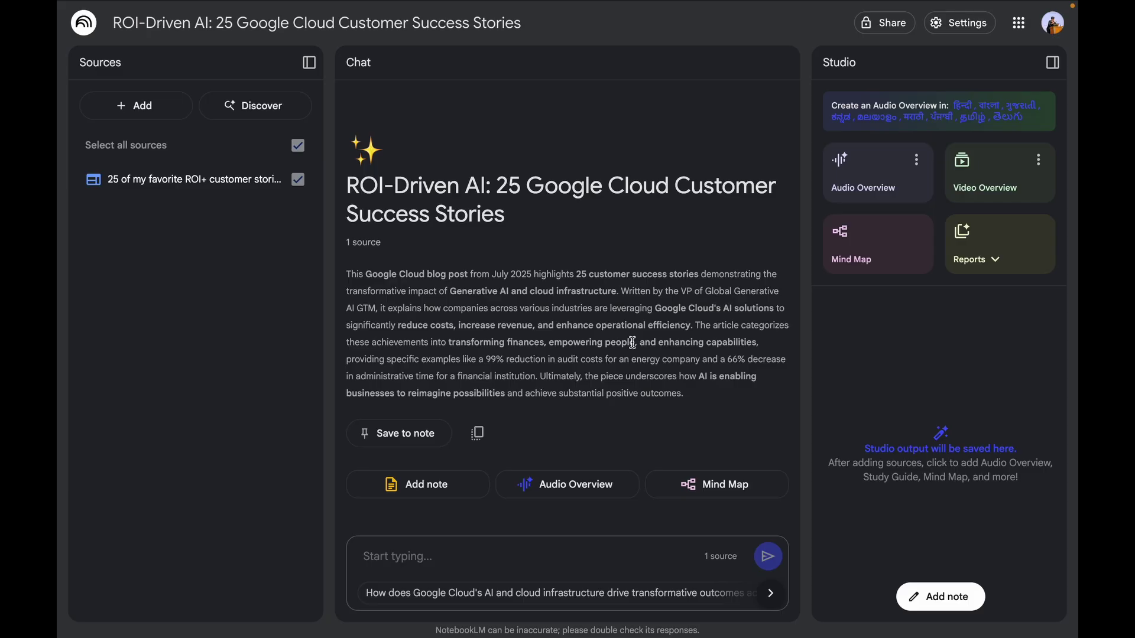
- Ask for 10 video ideas inspired by Rivian's creative planning and read the cited list
{"action": "left_click", "coordinate": [501, 556]}
{"action": "type", "text": "Generate 10 new video ideas inspired by how Rivian uses NotebookLM for creative planning."}
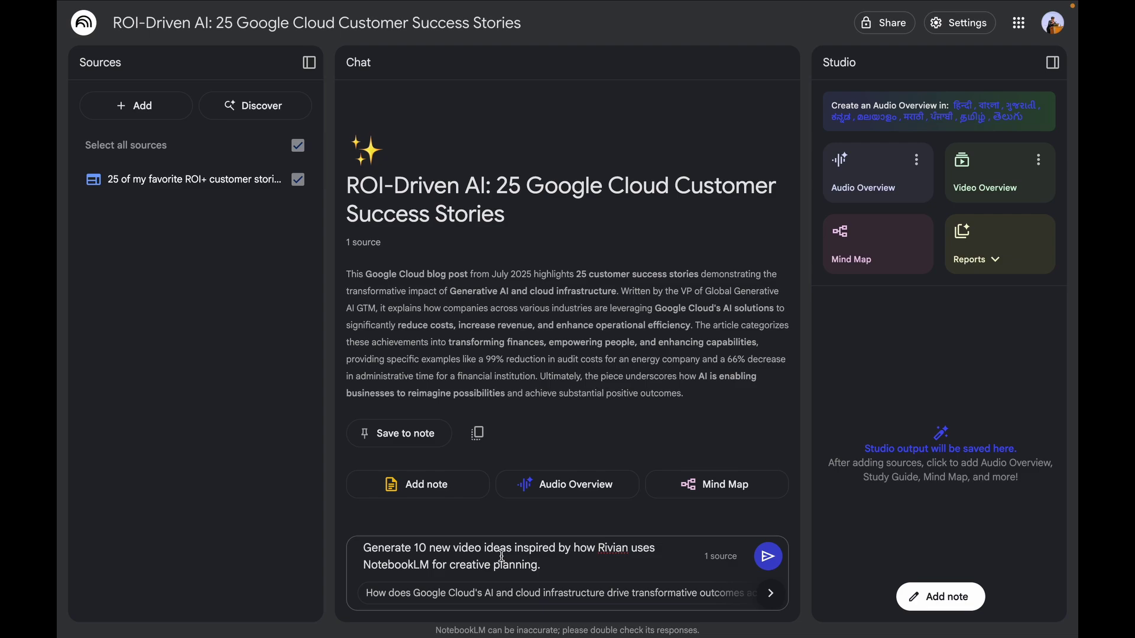
{"action": "key", "text": "Return"}
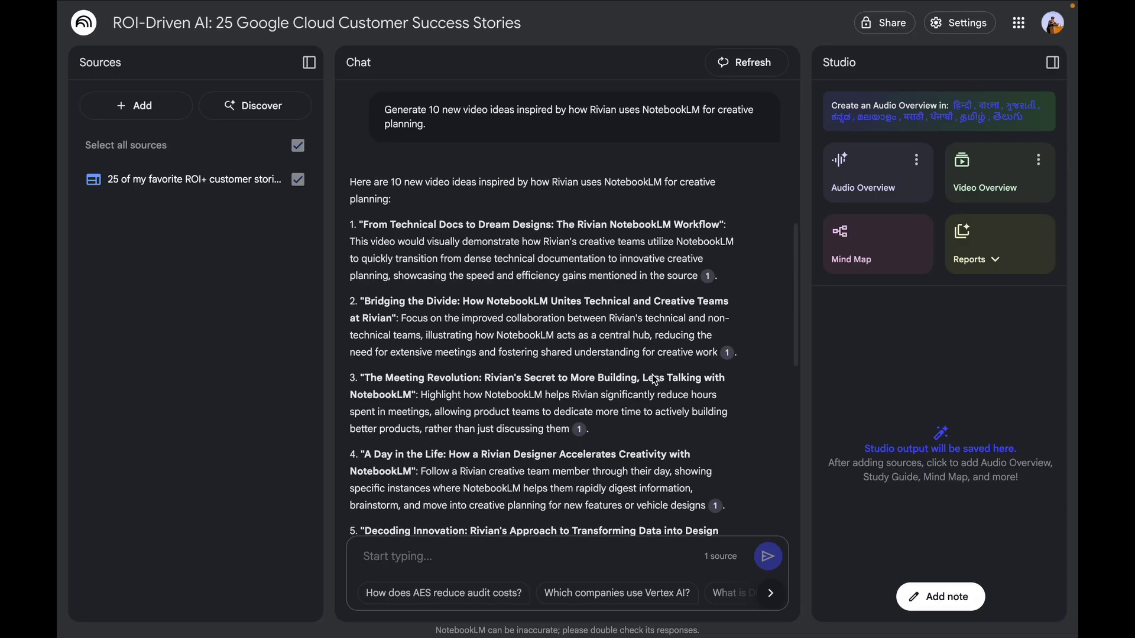
{"action": "scroll", "coordinate": [651, 375], "scroll_direction": "down", "scroll_amount": 5}
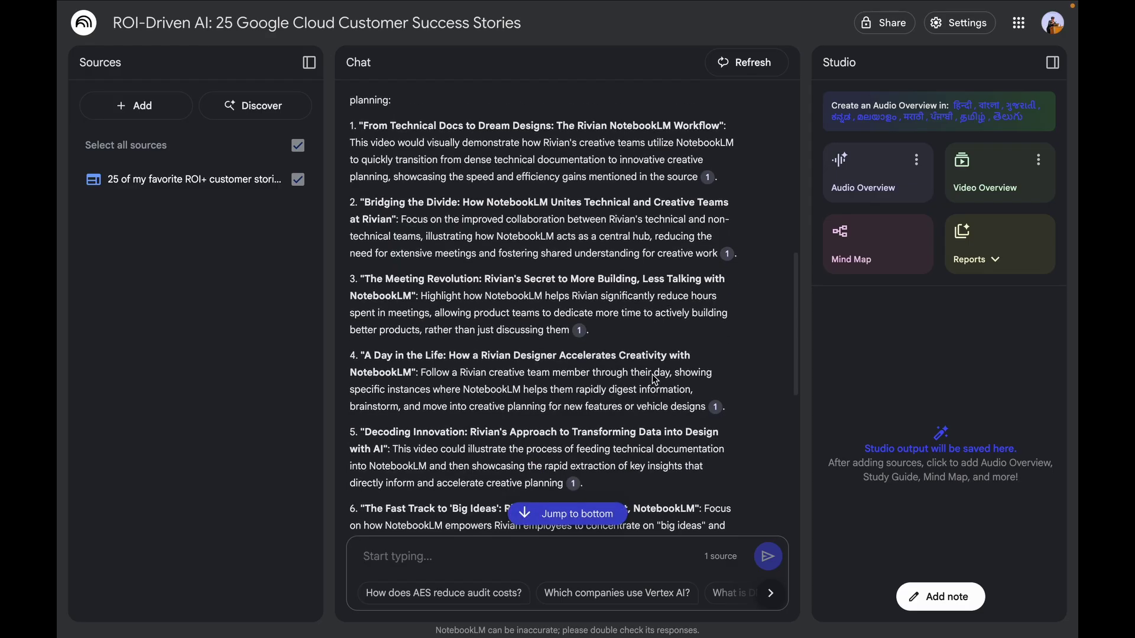
{"action": "scroll", "coordinate": [623, 337], "scroll_direction": "down", "scroll_amount": 2}
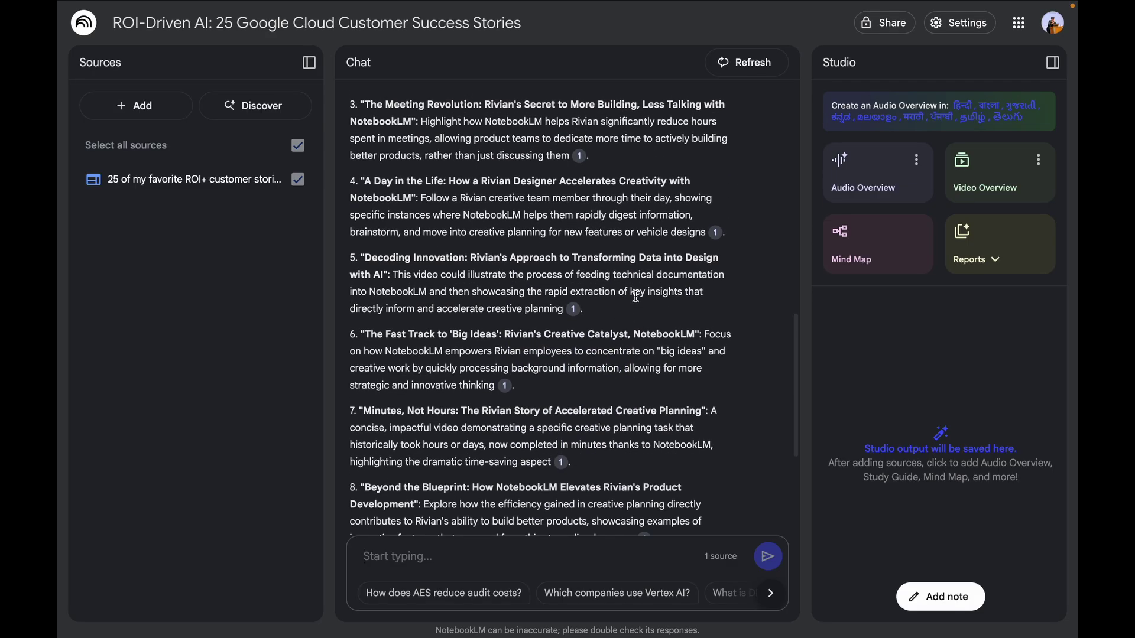
{"action": "scroll", "coordinate": [637, 290], "scroll_direction": "down", "scroll_amount": 1}
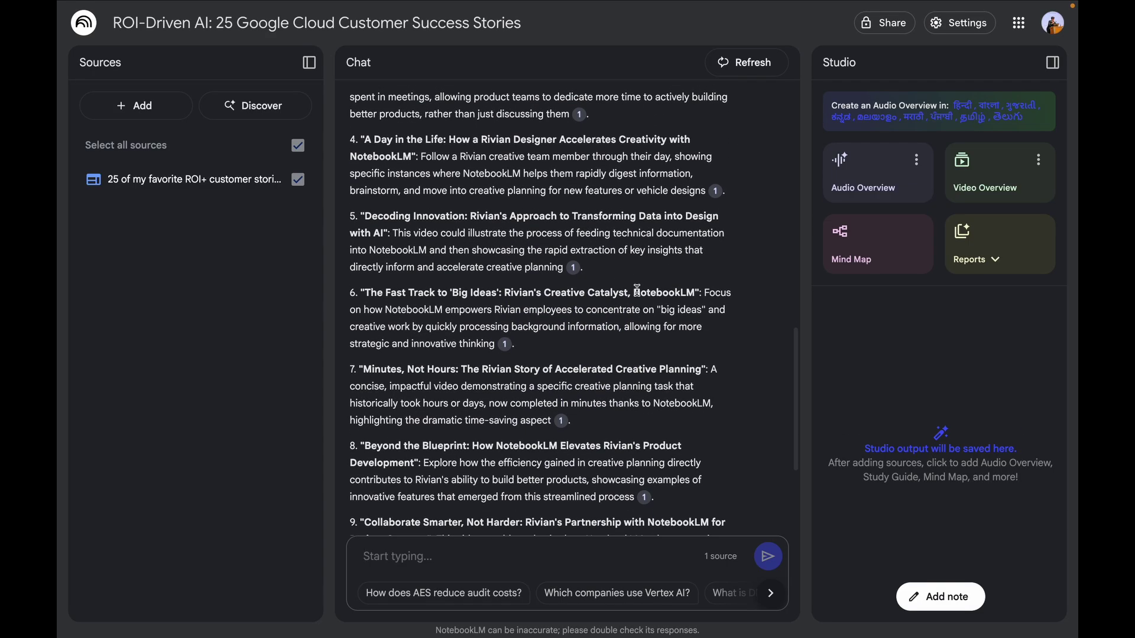
{"action": "scroll", "coordinate": [638, 290], "scroll_direction": "down", "scroll_amount": 4}
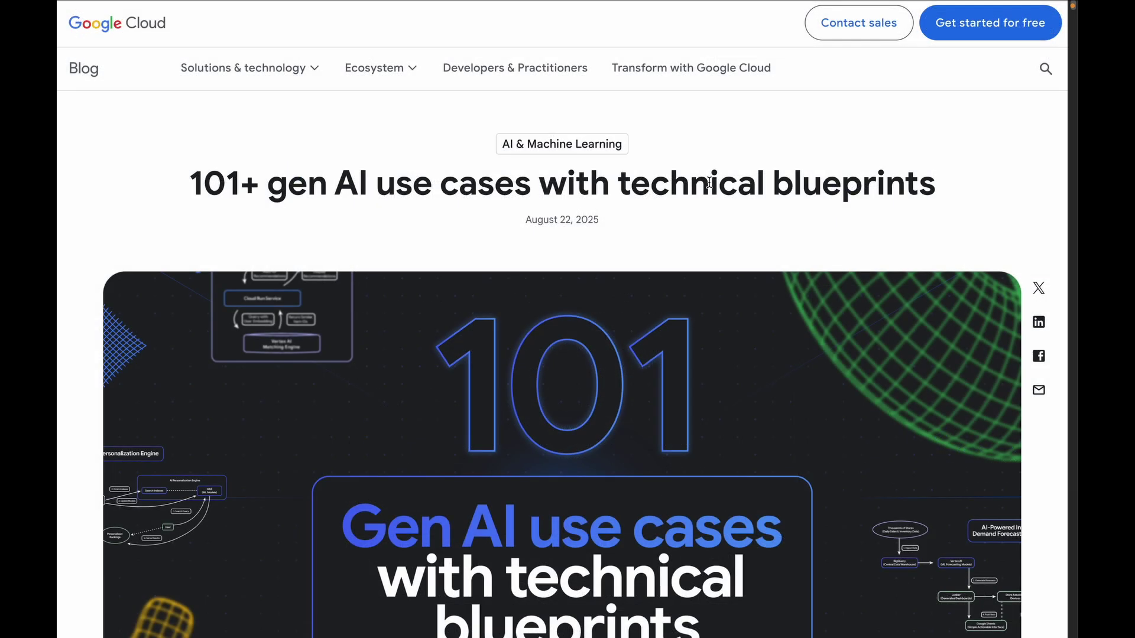
{"action": "scroll", "coordinate": [709, 182], "scroll_direction": "down", "scroll_amount": 1}
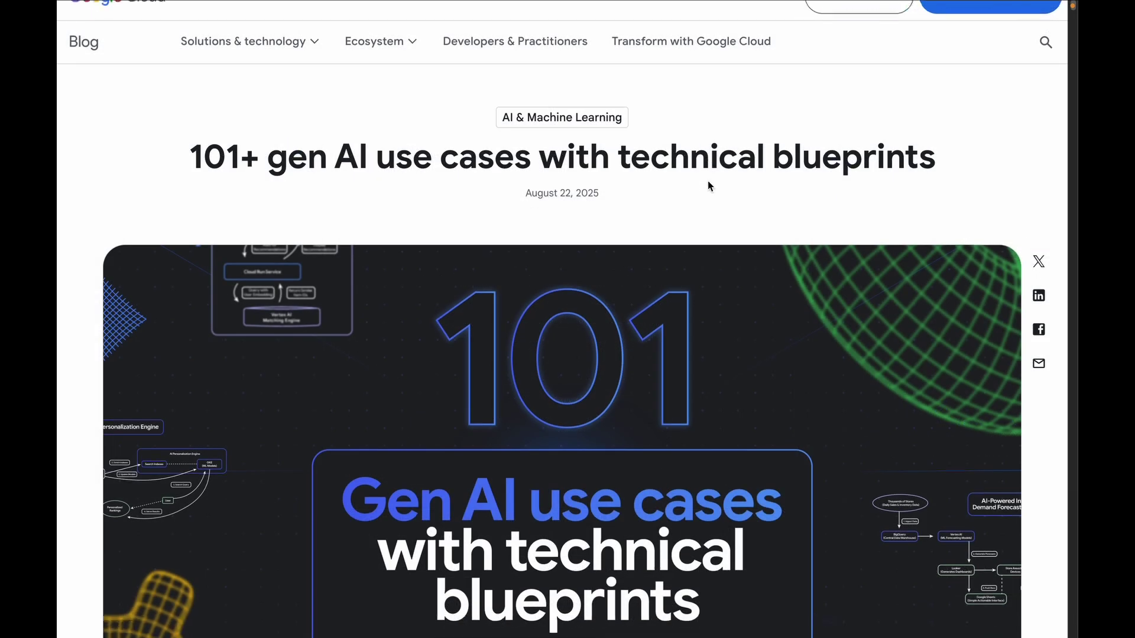
{"action": "scroll", "coordinate": [724, 182], "scroll_direction": "up", "scroll_amount": 1}
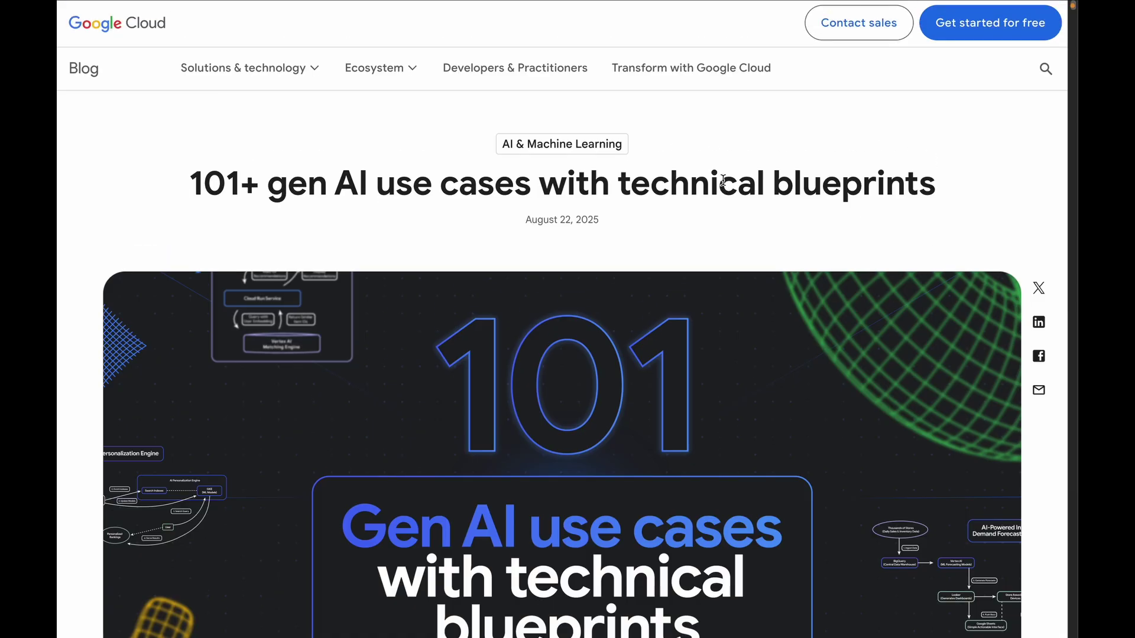
{"action": "left_click", "coordinate": [171, 12]}
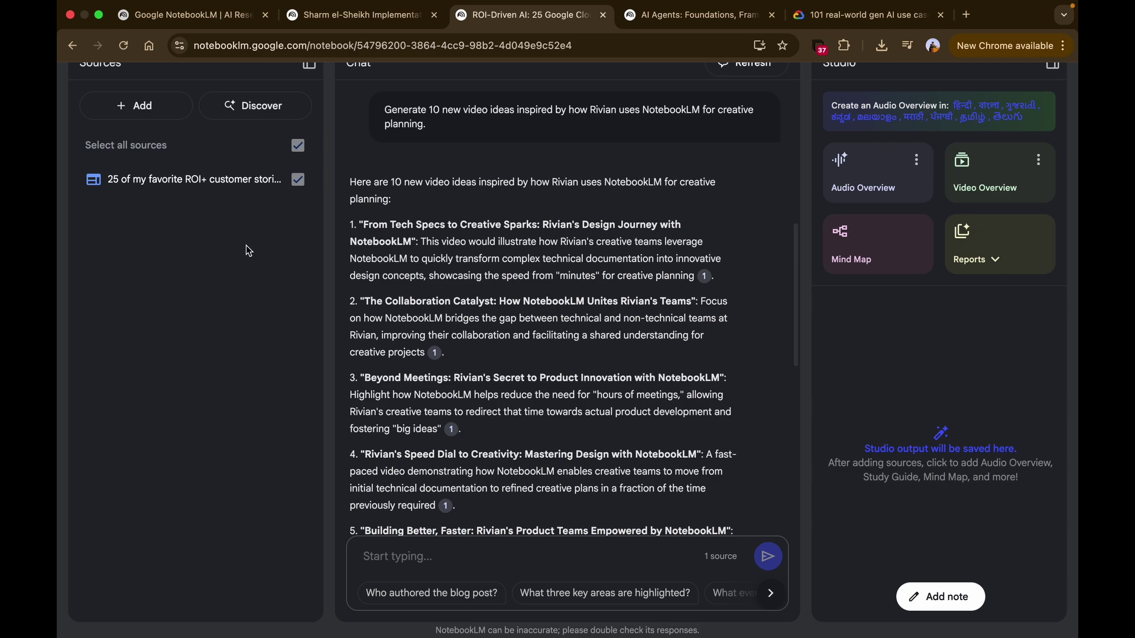
- Add the '101 real-world gen AI use cases' blog post as a second website source
{"action": "left_click", "coordinate": [174, 116]}
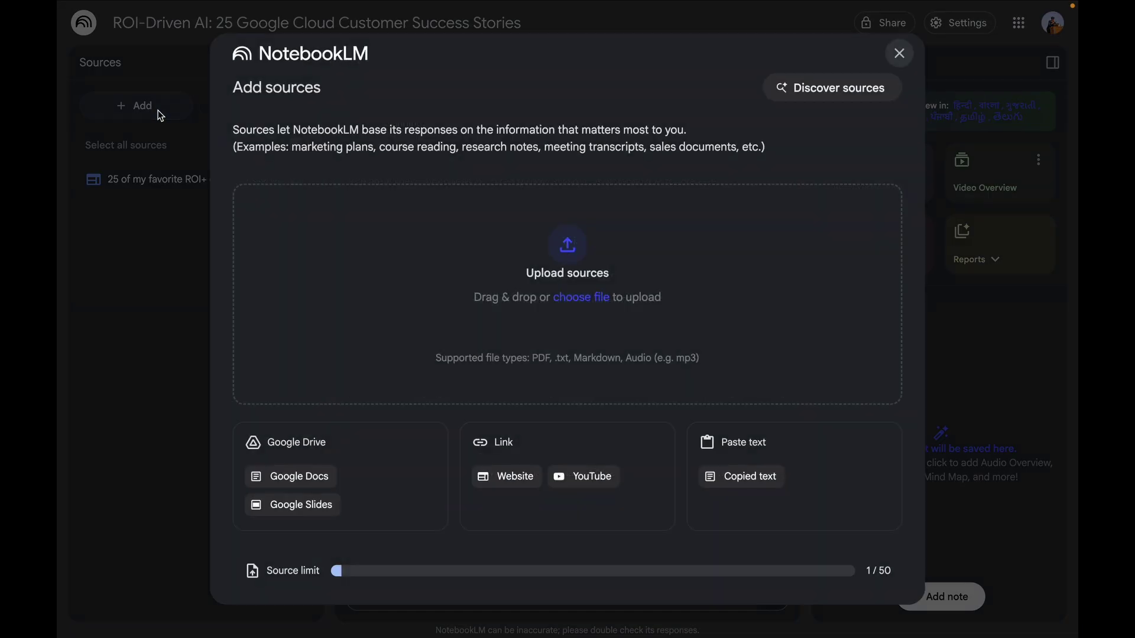
{"action": "left_click", "coordinate": [508, 473]}
{"action": "left_click", "coordinate": [349, 297]}
{"action": "type", "text": "https://cloud.google.com/blog/products/ai-machine-learning/real-world-gen-ai-use-cases-with-technical-blueprints"}
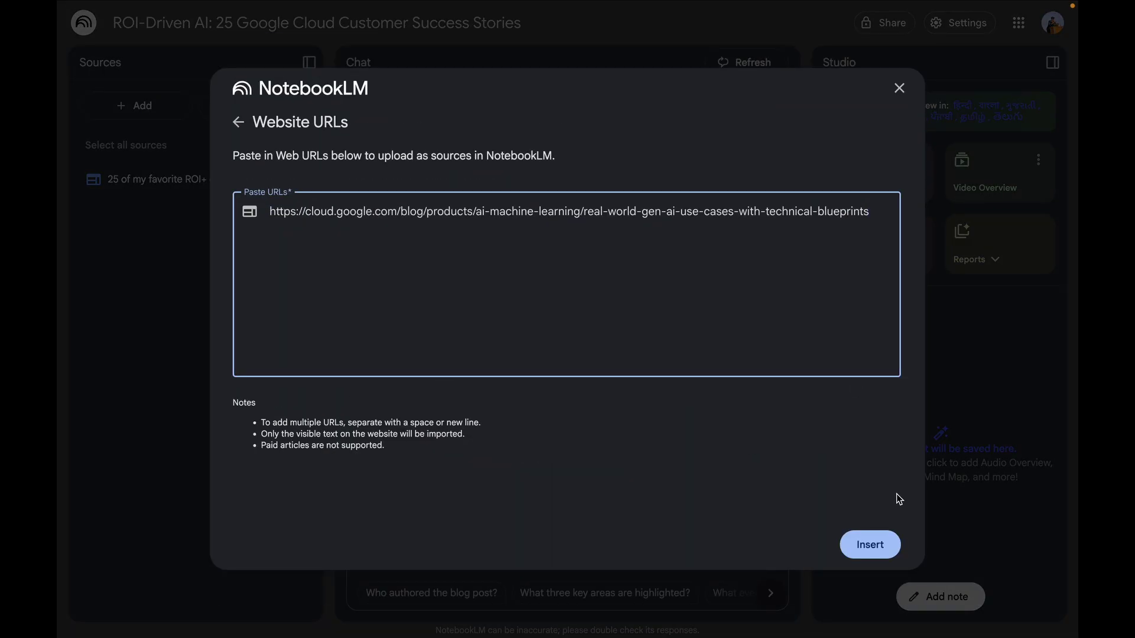
{"action": "left_click", "coordinate": [874, 542]}
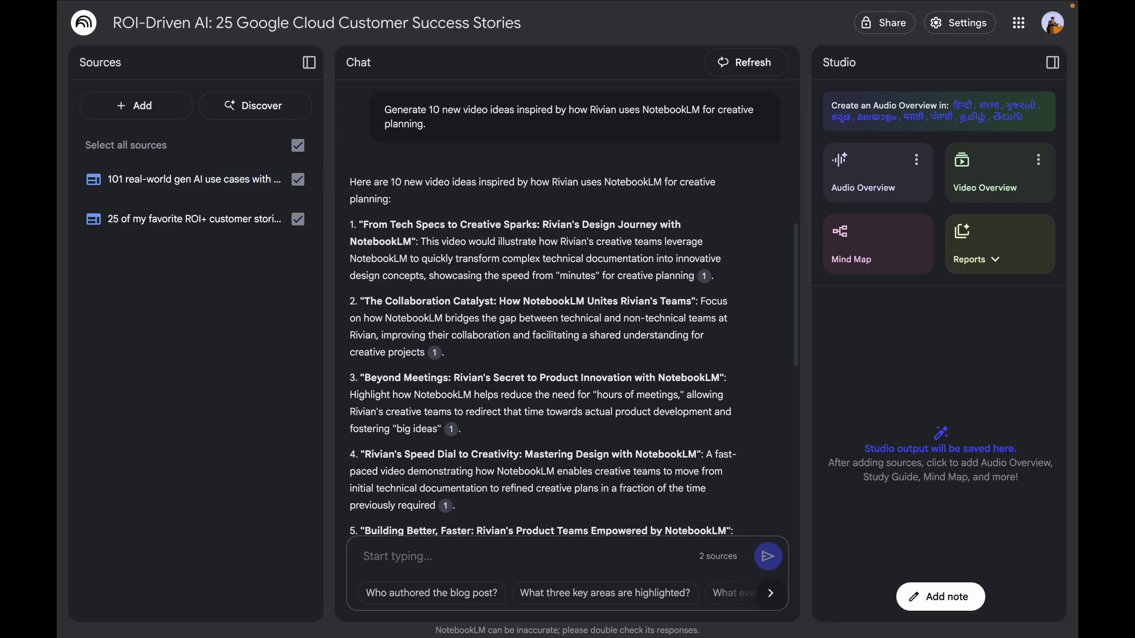
{"action": "scroll", "coordinate": [495, 563], "scroll_direction": "down", "scroll_amount": 8}
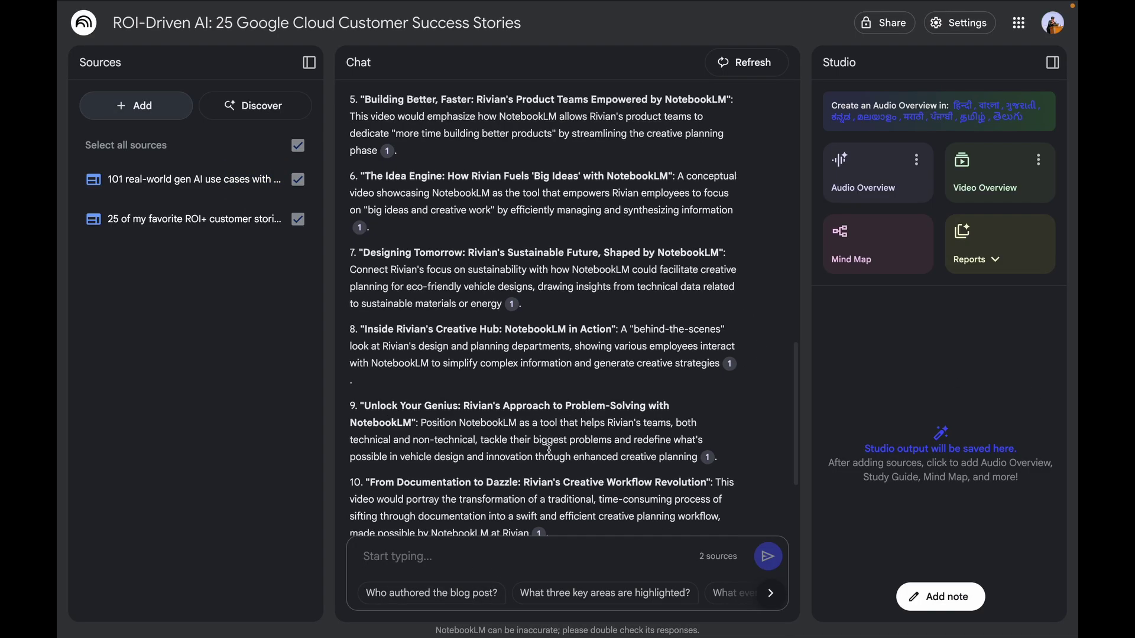
- Ask for five video-production content formats based on the gen AI blueprints and review the answer
{"action": "left_click", "coordinate": [435, 555]}
{"action": "type", "text": "Outline 5 content formats applying the gen AI blueprints from the second blog to video production."}
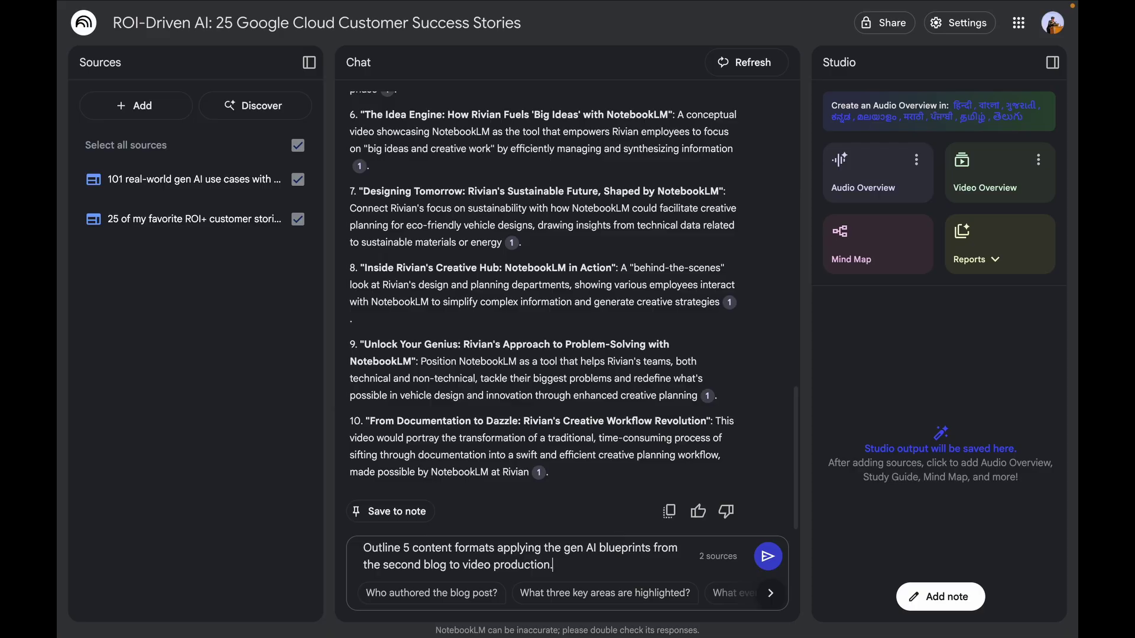
{"action": "key", "text": "Return"}
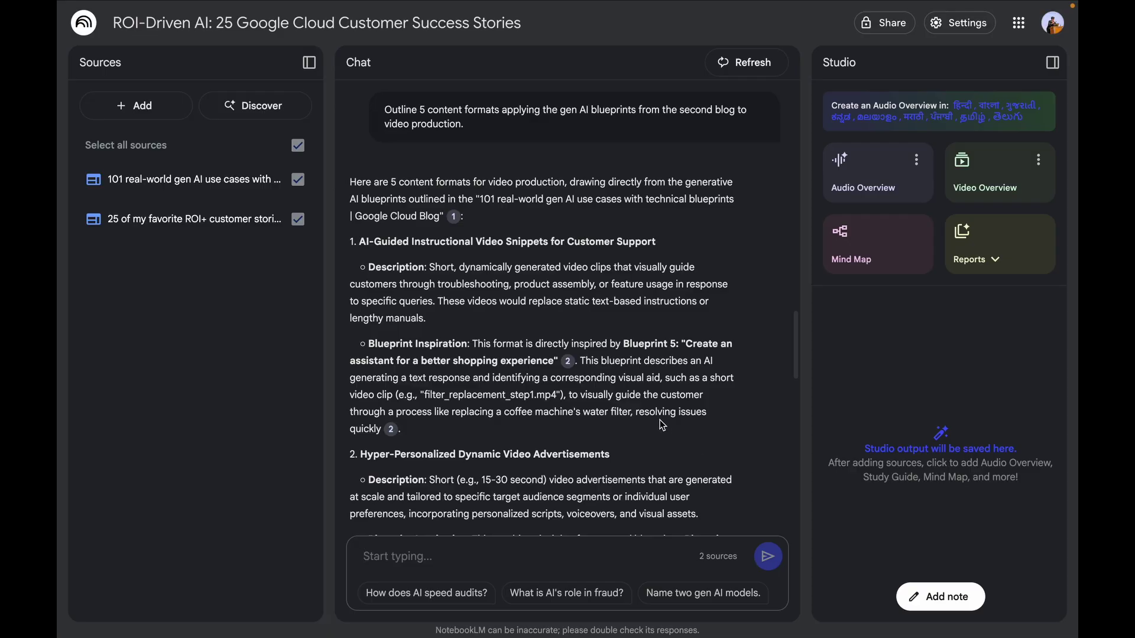
{"action": "scroll", "coordinate": [659, 420], "scroll_direction": "down", "scroll_amount": 3}
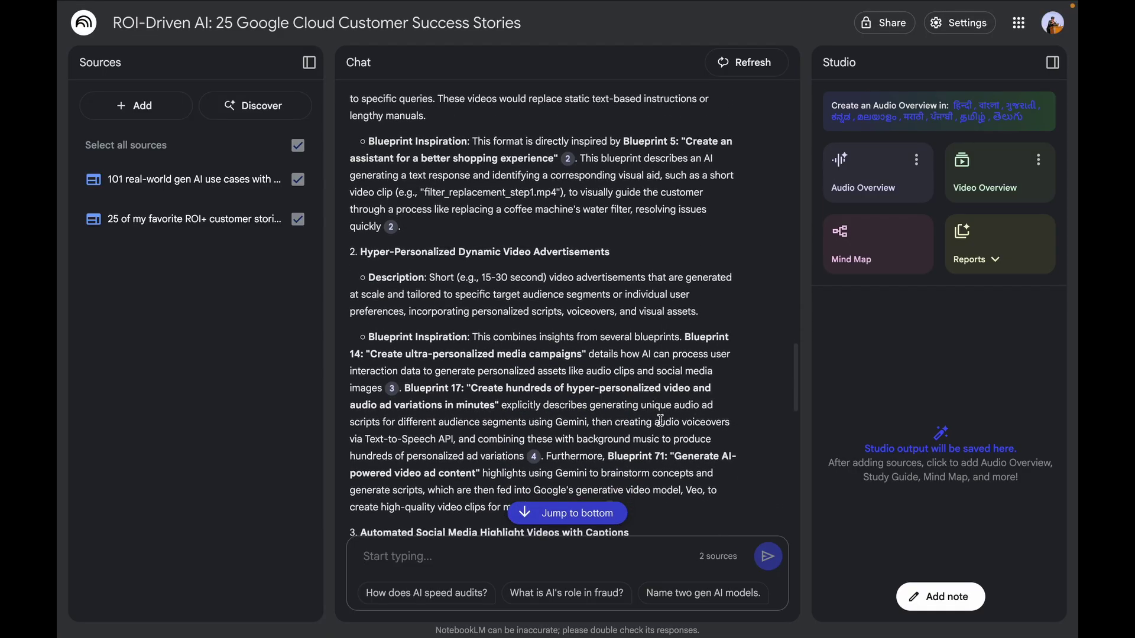
{"action": "scroll", "coordinate": [589, 371], "scroll_direction": "down", "scroll_amount": 15}
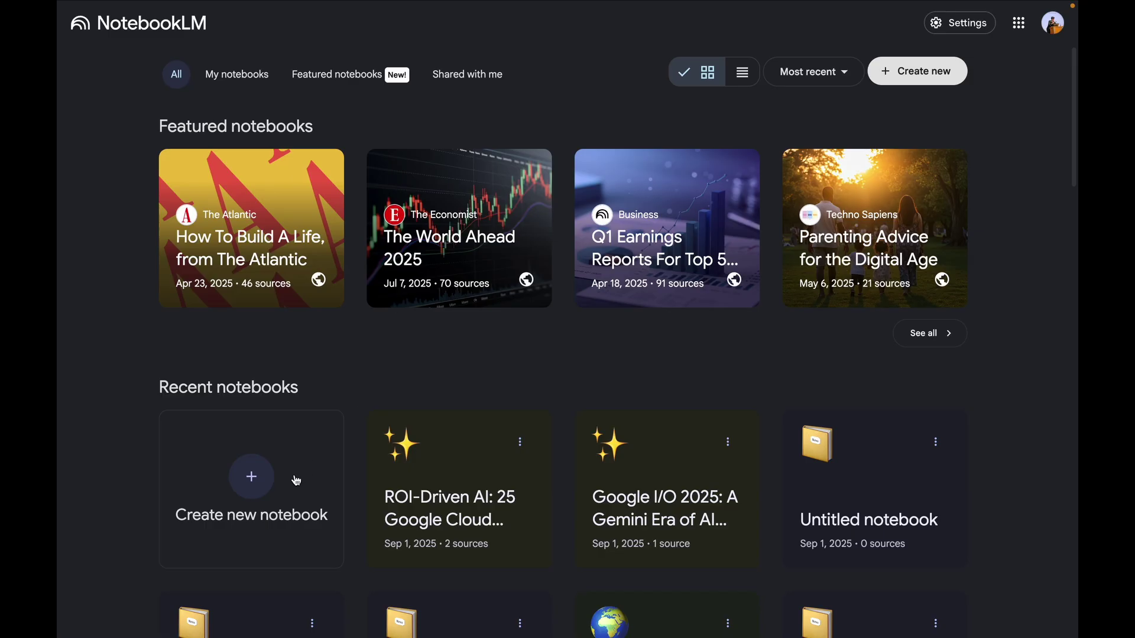
- Start another notebook with the pasted Google Workspace web address as its website source
{"action": "left_click", "coordinate": [264, 468]}
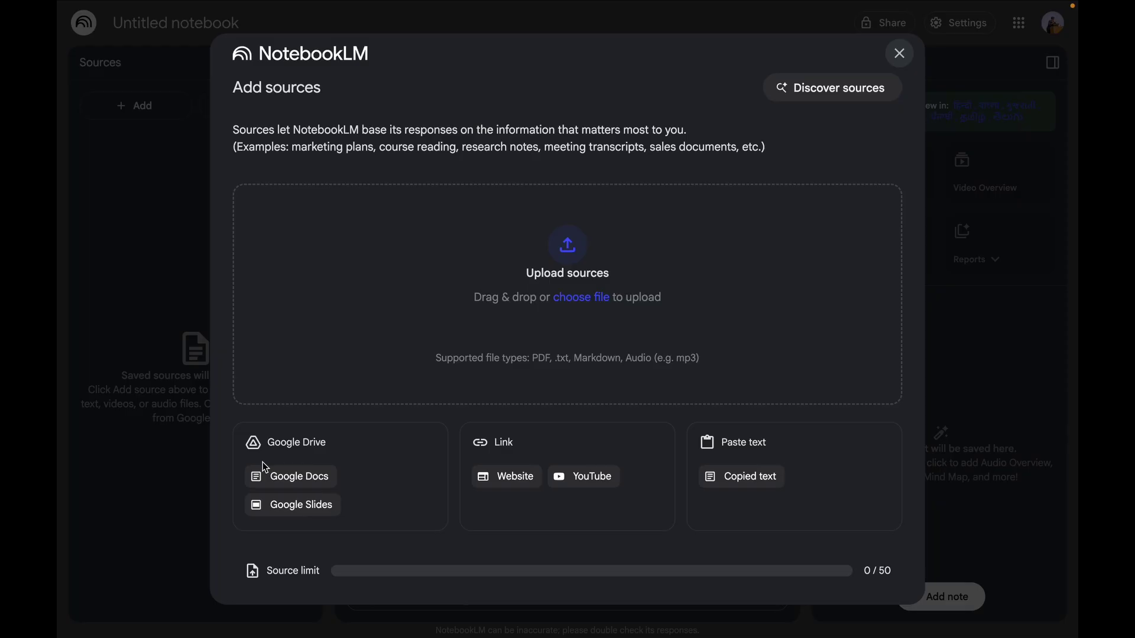
{"action": "left_click", "coordinate": [537, 474]}
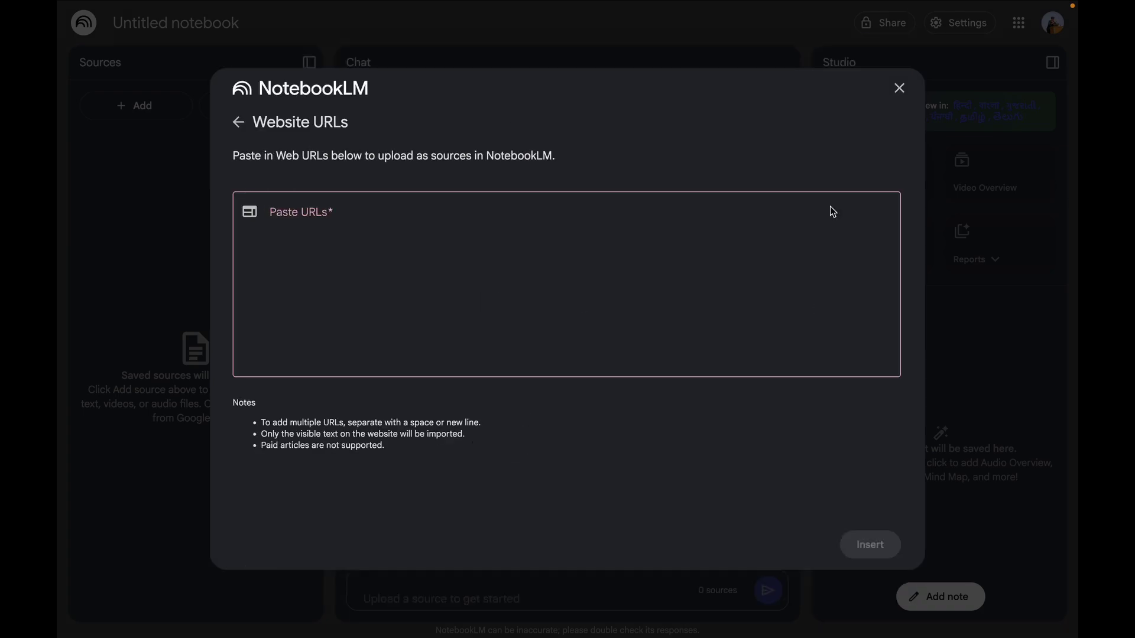
{"action": "left_click", "coordinate": [463, 299]}
{"action": "type", "text": "https://workspace.google.com/resources/"}
{"action": "left_click", "coordinate": [859, 545]}
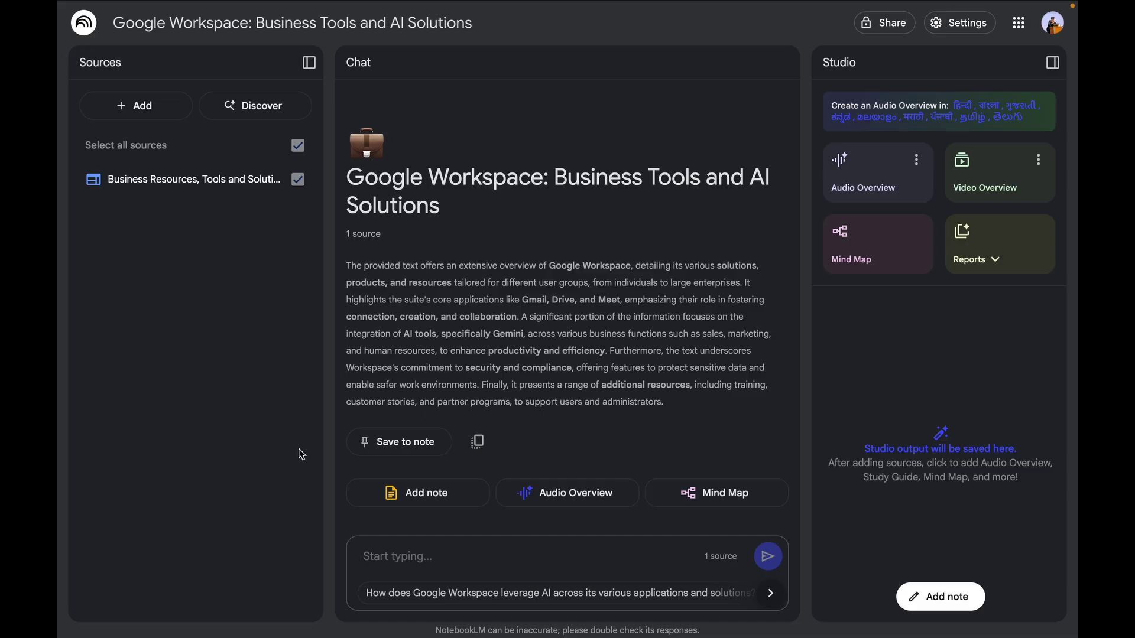
- Request a 5-question beginner quiz with answer key and save the reply as a note
{"action": "left_click", "coordinate": [423, 557]}
{"action": "type", "text": "Create a 5-question quiz for beginners based on this document"}
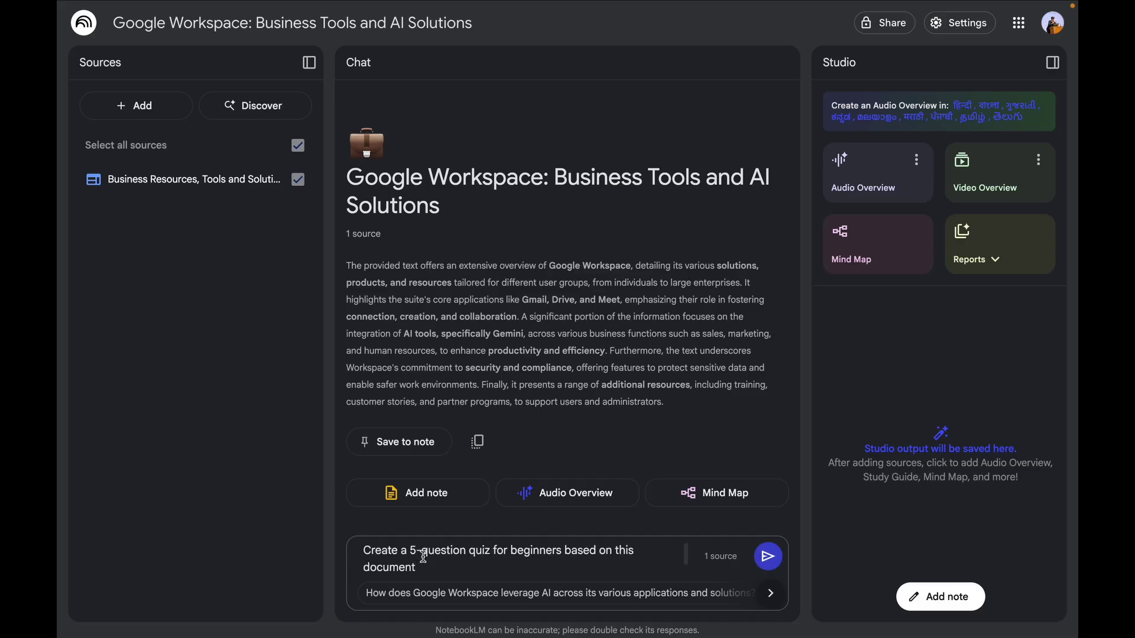
{"action": "key", "text": "Return"}
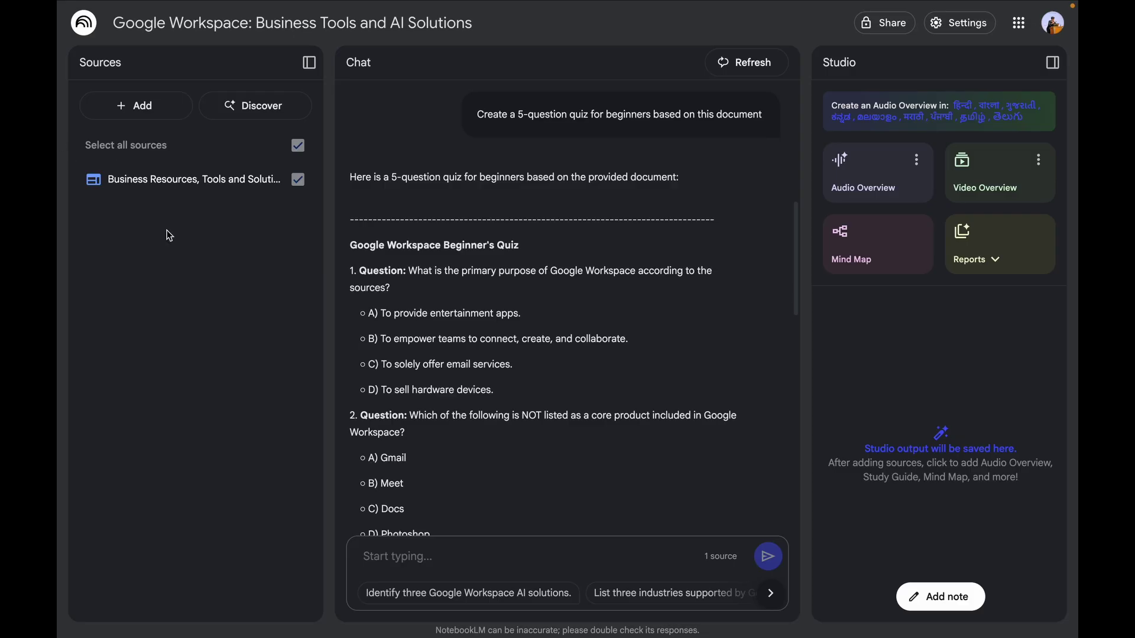
{"action": "scroll", "coordinate": [552, 397], "scroll_direction": "down", "scroll_amount": 15}
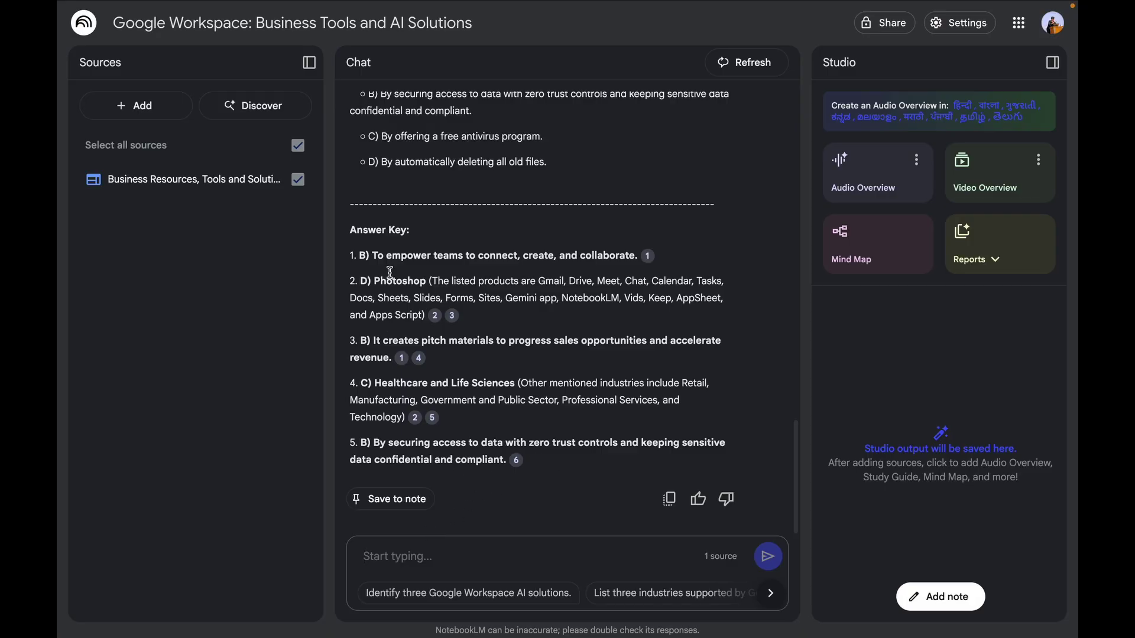
{"action": "left_click_drag", "start_coordinate": [337, 226], "coordinate": [538, 444]}
{"action": "left_click", "coordinate": [423, 493]}
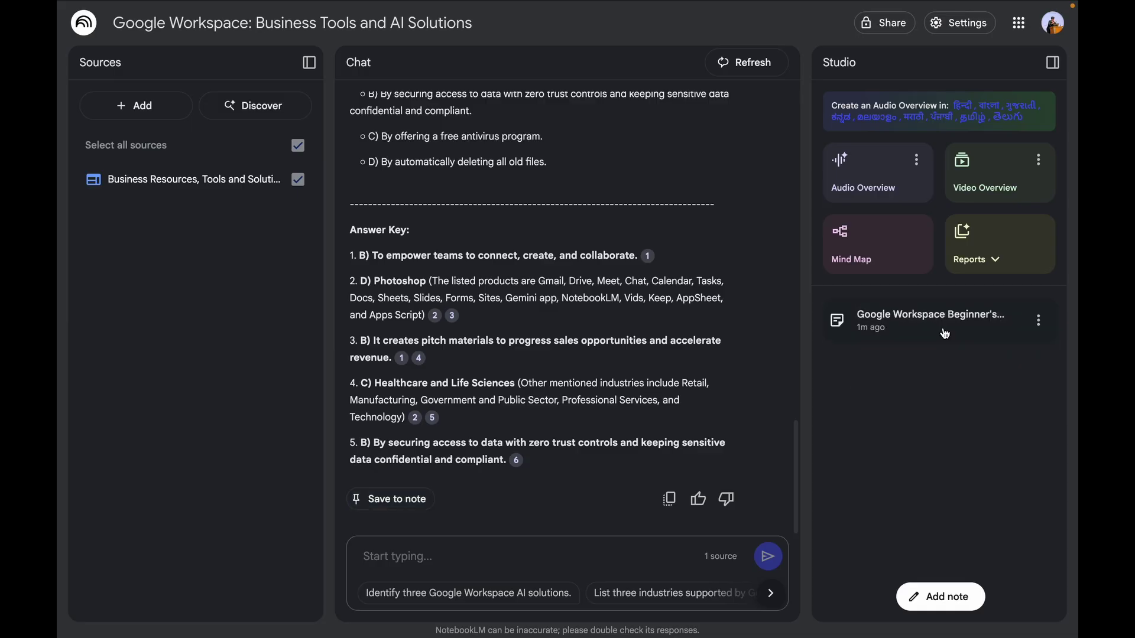
- Check the saved note 'Google Workspace Beginner's Quiz', keep its title, and return to Studio
{"action": "left_click", "coordinate": [941, 314]}
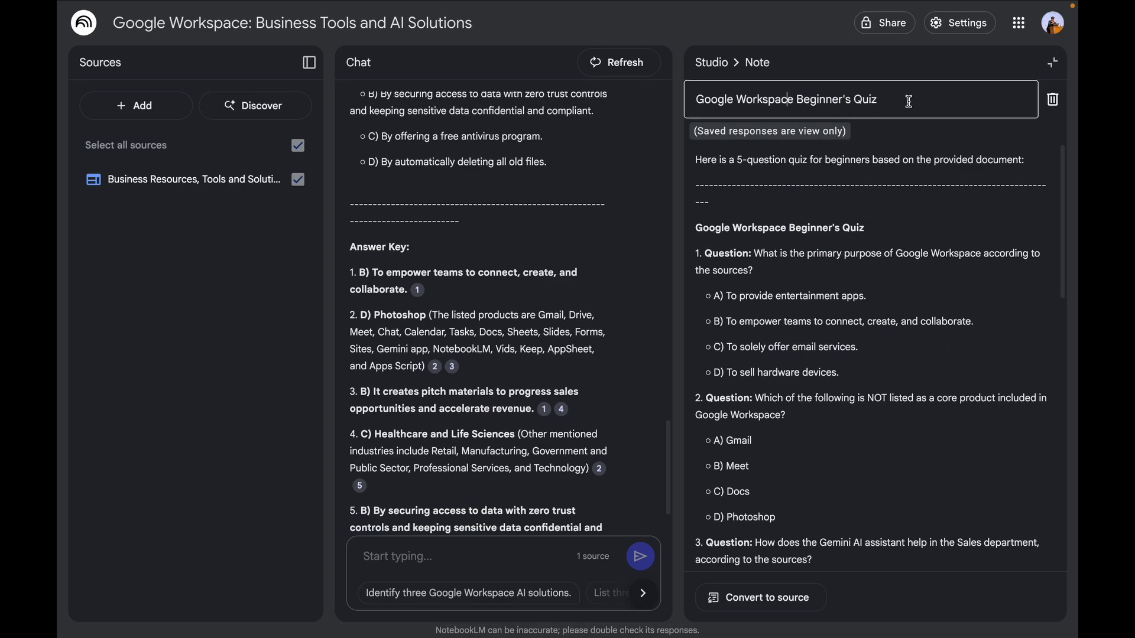
{"action": "left_click_drag", "start_coordinate": [887, 102], "coordinate": [600, 111]}
{"action": "left_click", "coordinate": [800, 73]}
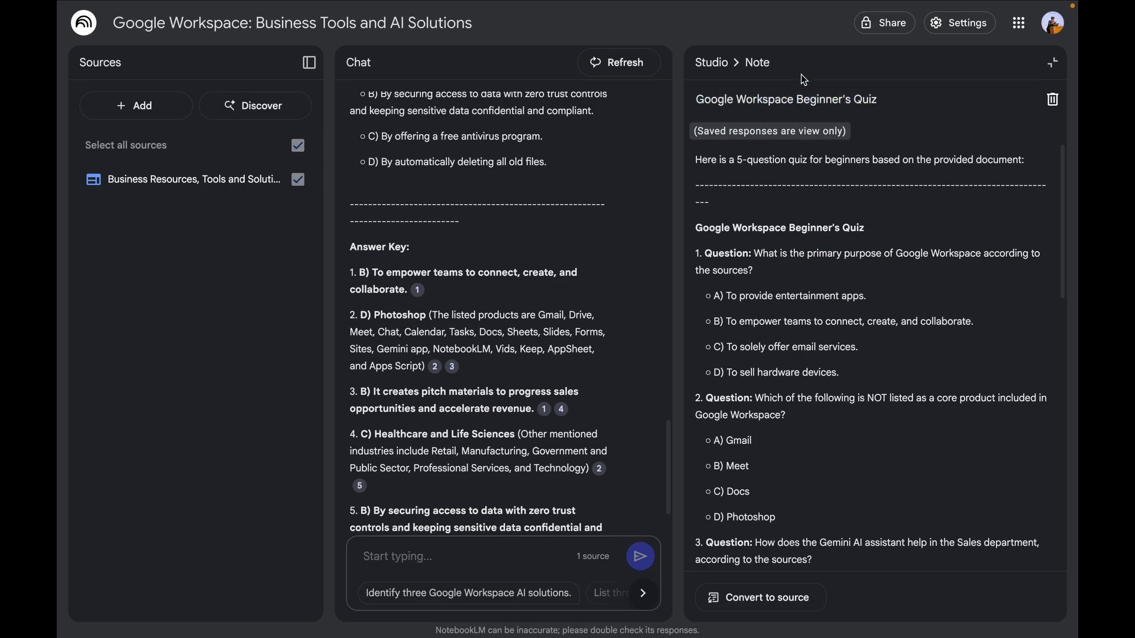
{"action": "left_click", "coordinate": [711, 63]}
{"action": "left_click", "coordinate": [415, 553]}
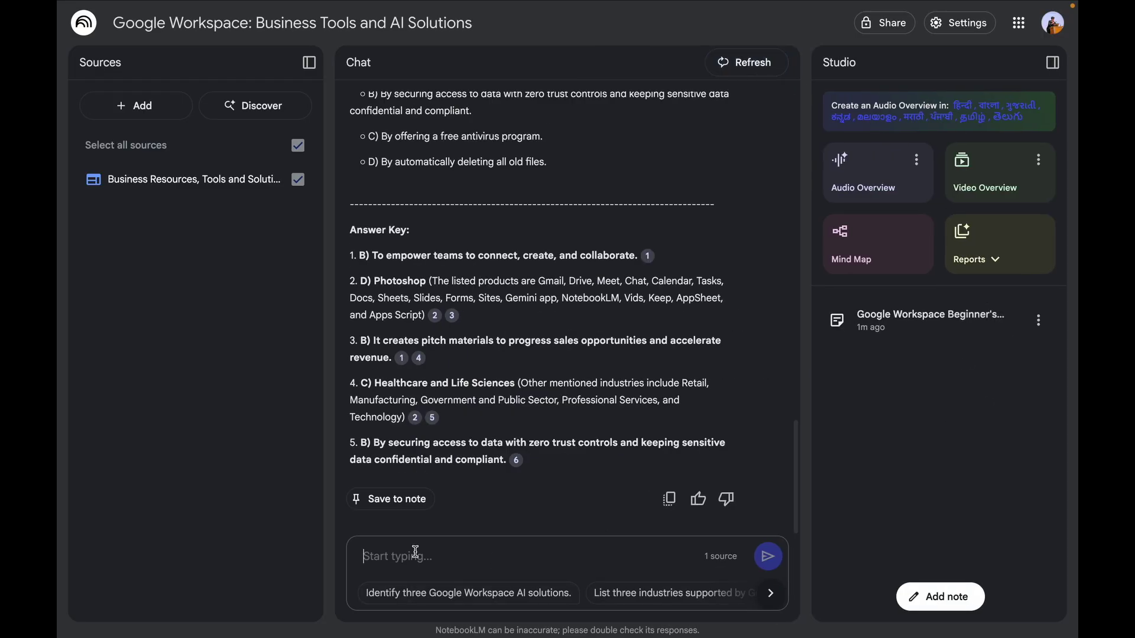
- Send the learning-plan prompt after fixing 'Ceate' to 'Create' and removing the stray quote
{"action": "type", "text": "\"Ceate a learning plan for beginner vs advanced users of Google Workspace."}
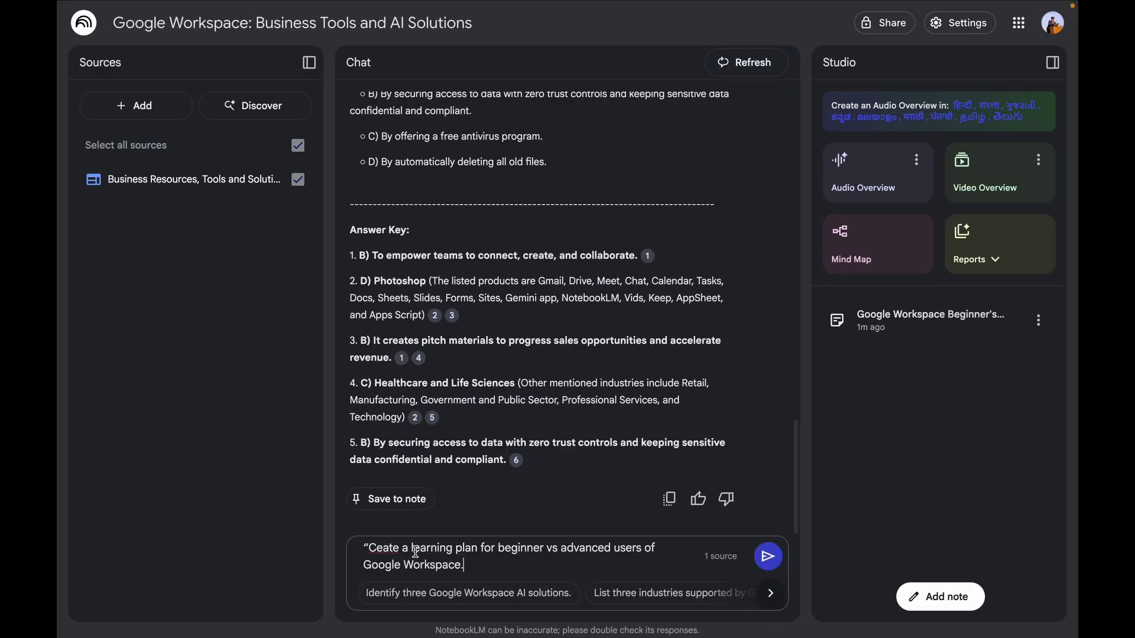
{"action": "left_click", "coordinate": [378, 555]}
{"action": "type", "text": "r"}
{"action": "left_click", "coordinate": [369, 549]}
{"action": "key", "text": "BackSpace"}
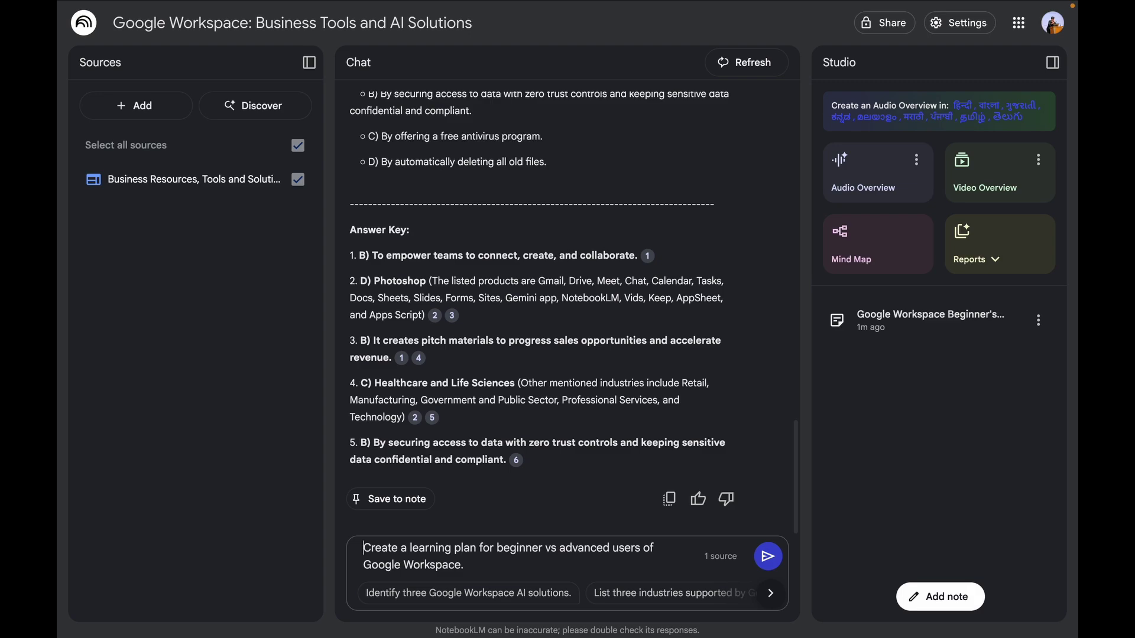
{"action": "key", "text": "Return"}
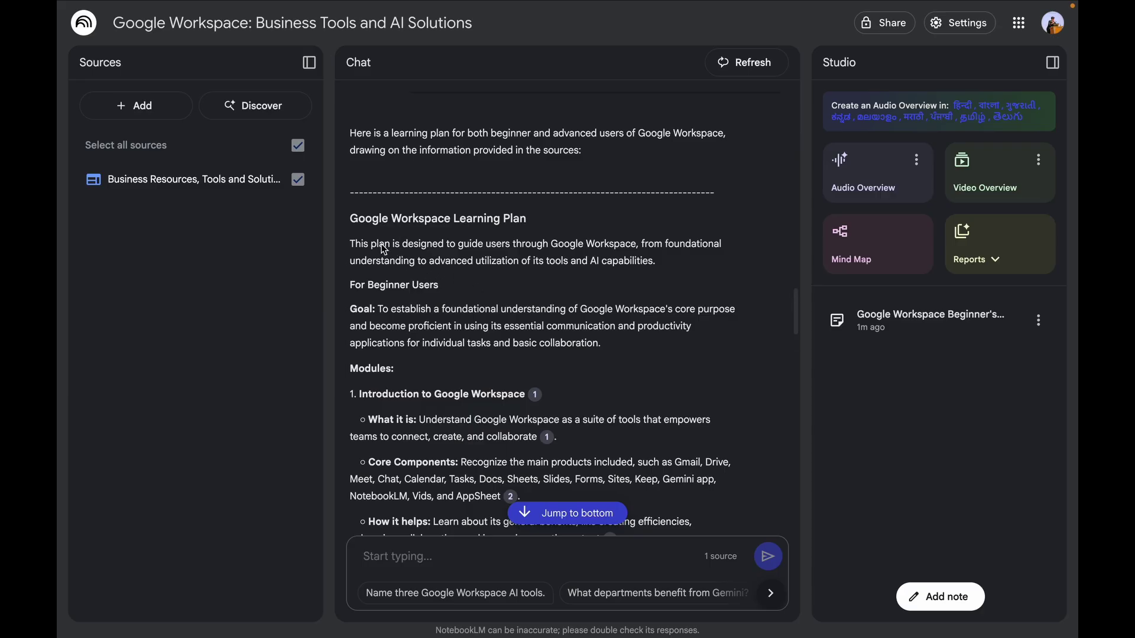
- Read through the plan down to its Continuous Learning & Development section
{"action": "left_click_drag", "start_coordinate": [364, 310], "coordinate": [564, 321]}
{"action": "left_click", "coordinate": [563, 321]}
{"action": "scroll", "coordinate": [432, 348], "scroll_direction": "down", "scroll_amount": 1}
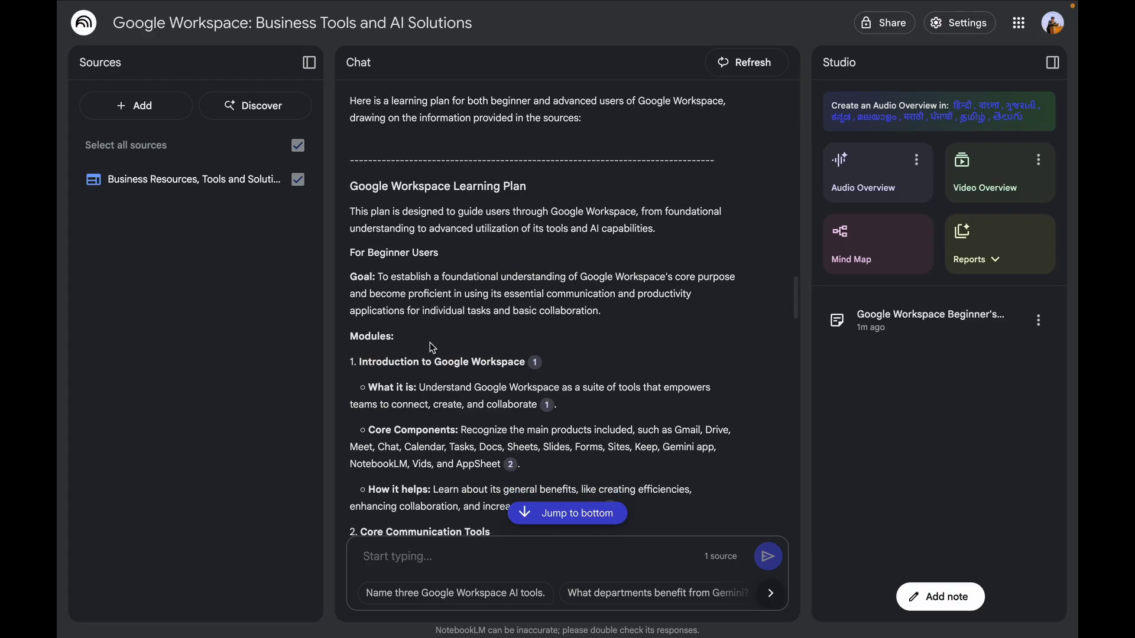
{"action": "scroll", "coordinate": [407, 343], "scroll_direction": "down", "scroll_amount": 15}
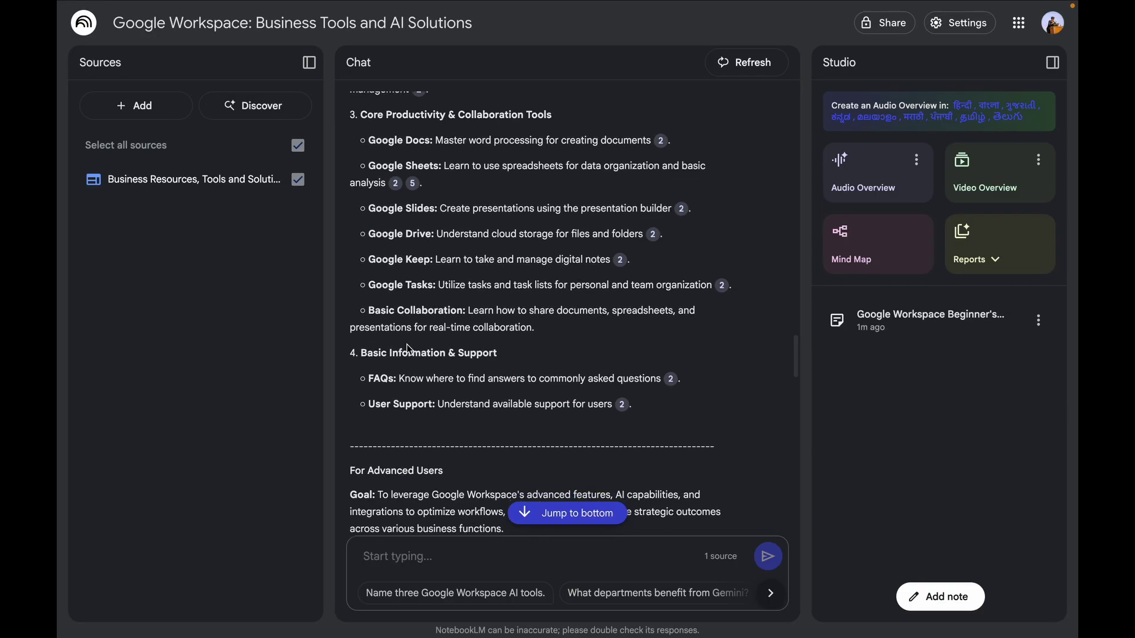
{"action": "scroll", "coordinate": [411, 353], "scroll_direction": "down", "scroll_amount": 2}
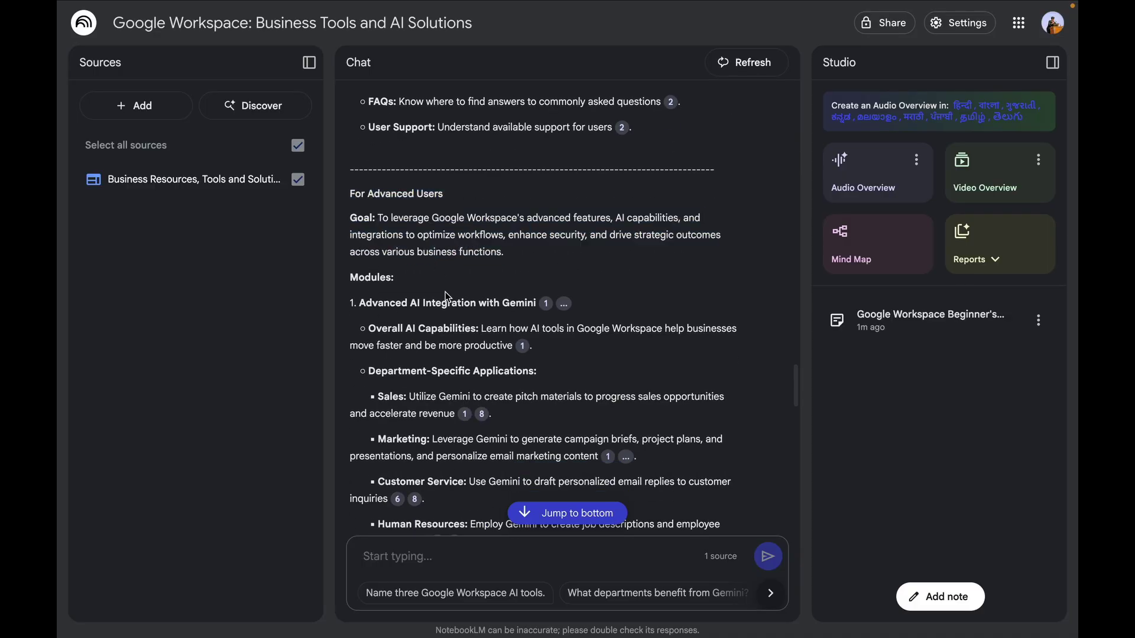
{"action": "scroll", "coordinate": [459, 342], "scroll_direction": "down", "scroll_amount": 5}
{"action": "scroll", "coordinate": [459, 343], "scroll_direction": "down", "scroll_amount": 15}
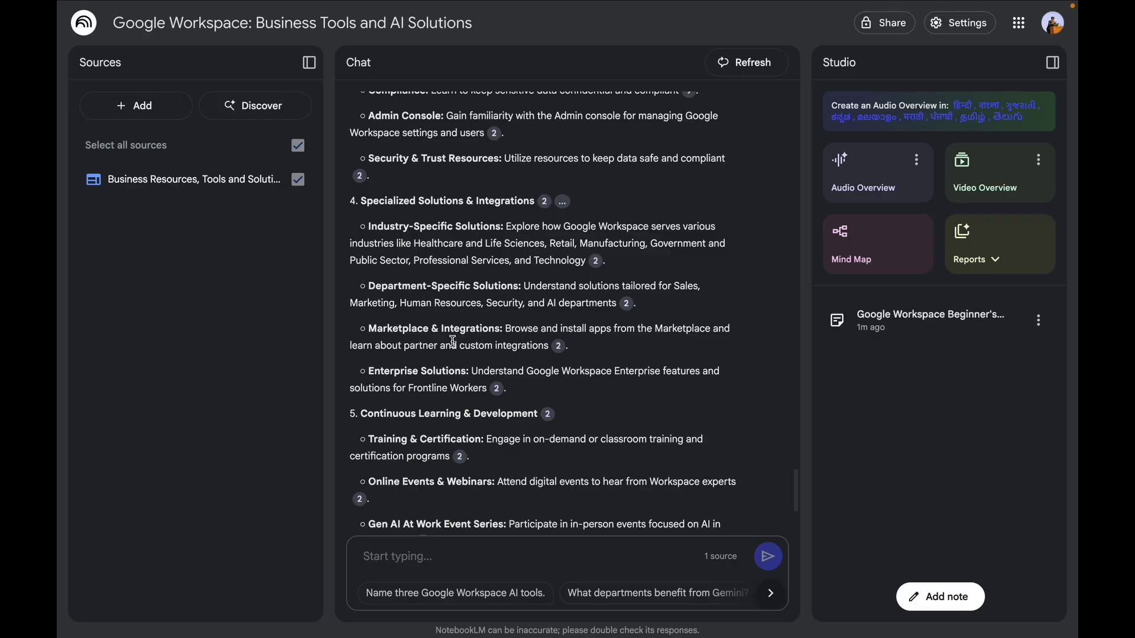
{"action": "scroll", "coordinate": [466, 358], "scroll_direction": "down", "scroll_amount": 4}
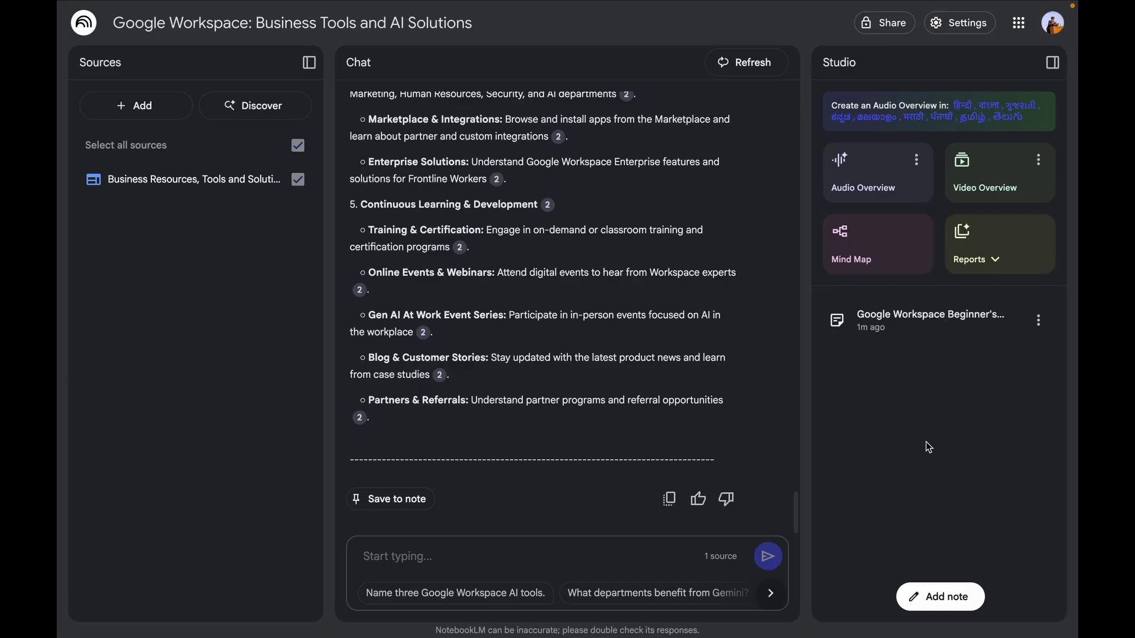
- Generate a mind map, then type an Audio Overview focus prompt about Google Workspace
{"action": "left_click", "coordinate": [886, 256]}
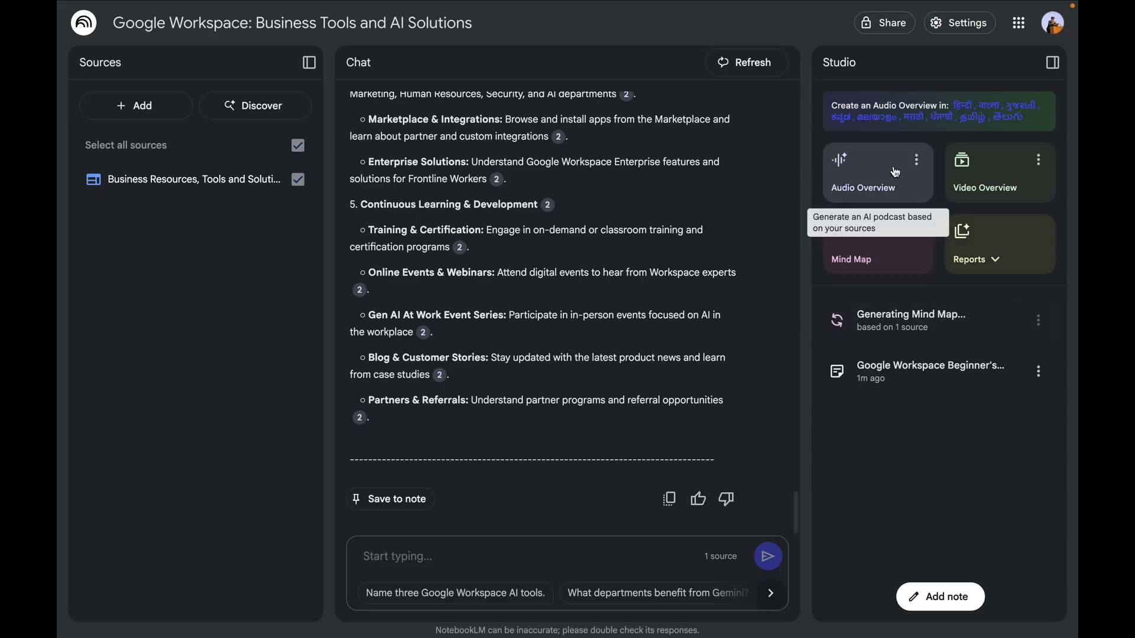
{"action": "left_click", "coordinate": [937, 166]}
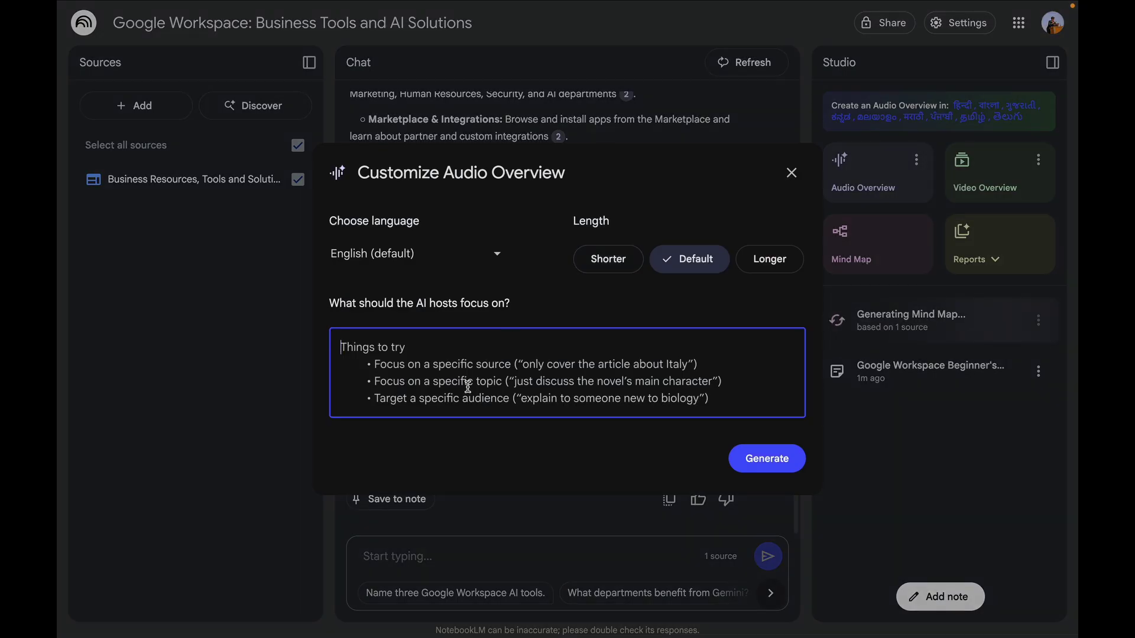
{"action": "type", "text": "Focus on the key bengi"}
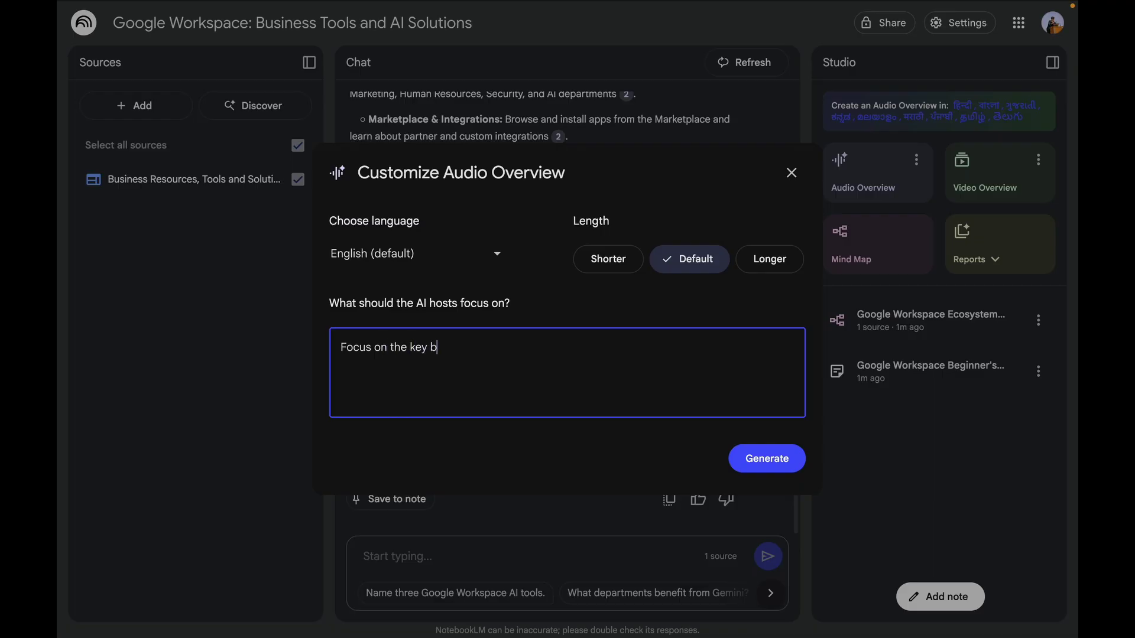
{"action": "key", "text": "BackSpace"}
{"action": "type", "text": "eg"}
{"action": "type", "text": "ts"}
{"action": "key", "text": "BackSpace"}
{"action": "key", "text": "BackSpace"}
{"action": "key", "text": "BackSpace"}
{"action": "key", "text": "BackSpace"}
{"action": "type", "text": "f Google Workspace"}
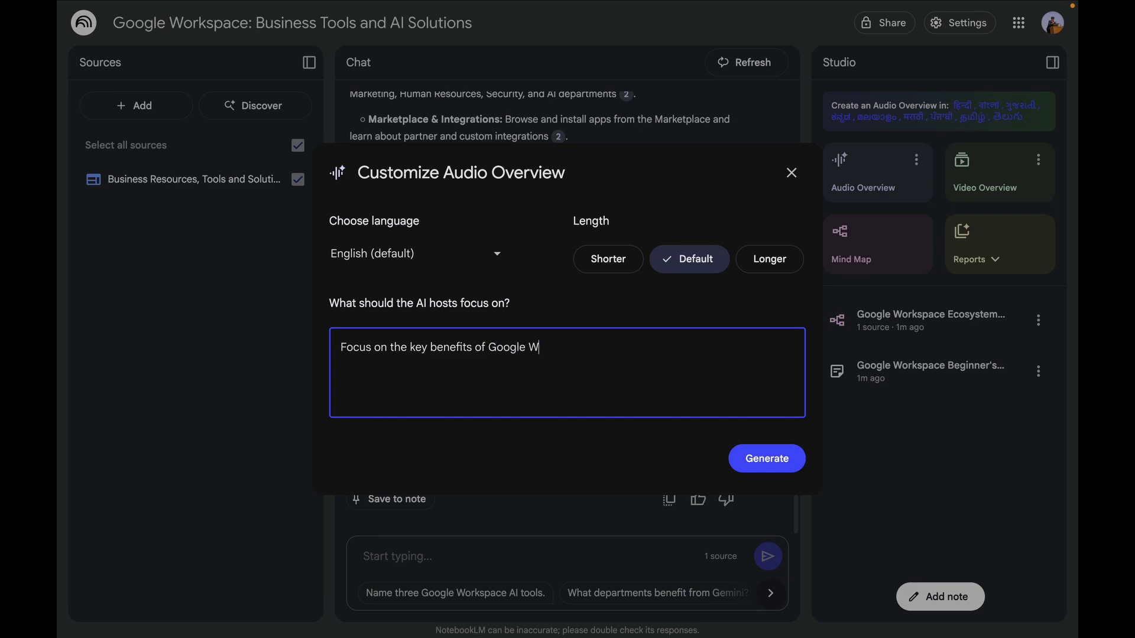
- Keep English and close the customisation, then generate a Hindi Audio Overview instead
{"action": "left_click", "coordinate": [415, 261]}
{"action": "scroll", "coordinate": [411, 366], "scroll_direction": "down", "scroll_amount": 3}
{"action": "scroll", "coordinate": [411, 368], "scroll_direction": "down", "scroll_amount": 6}
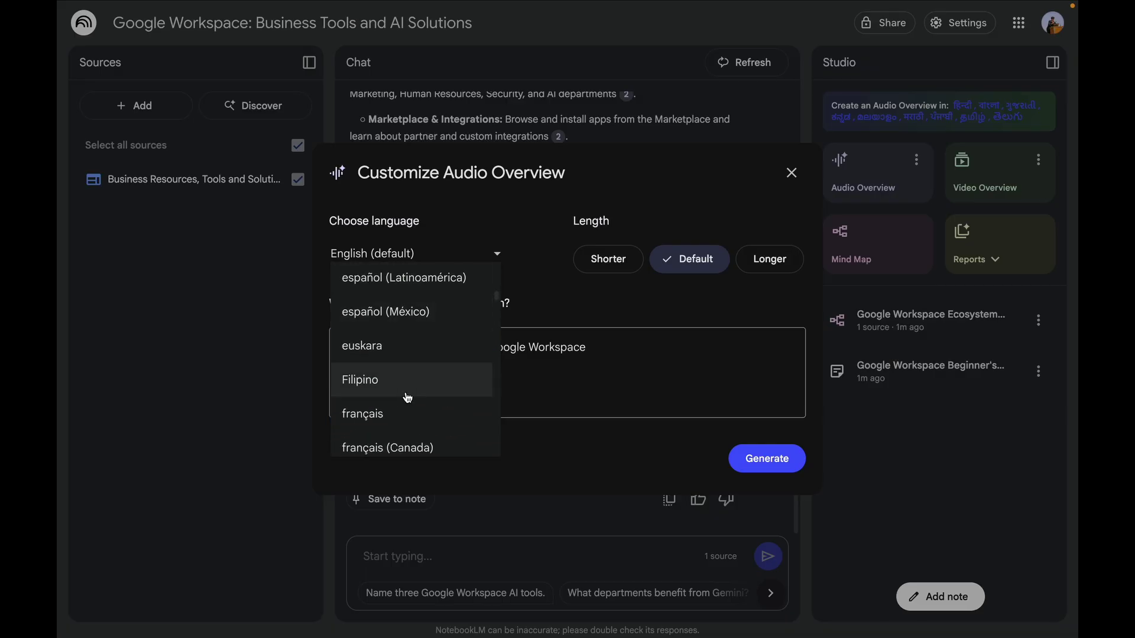
{"action": "scroll", "coordinate": [435, 405], "scroll_direction": "down", "scroll_amount": 5}
{"action": "scroll", "coordinate": [436, 402], "scroll_direction": "up", "scroll_amount": 15}
{"action": "scroll", "coordinate": [399, 331], "scroll_direction": "down", "scroll_amount": 8}
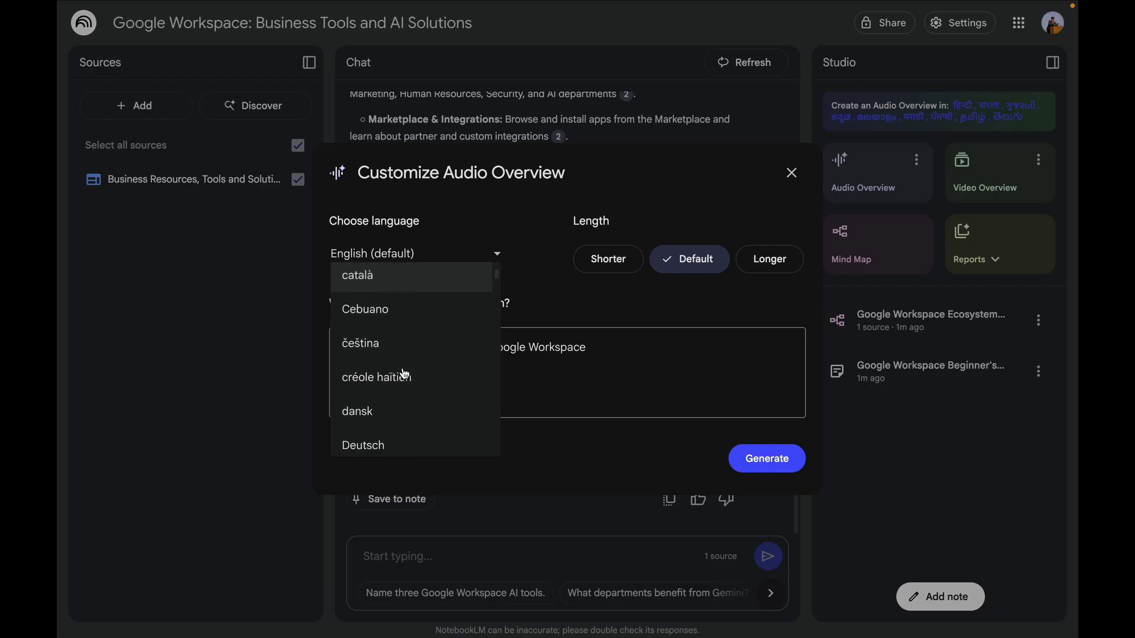
{"action": "left_click", "coordinate": [541, 246]}
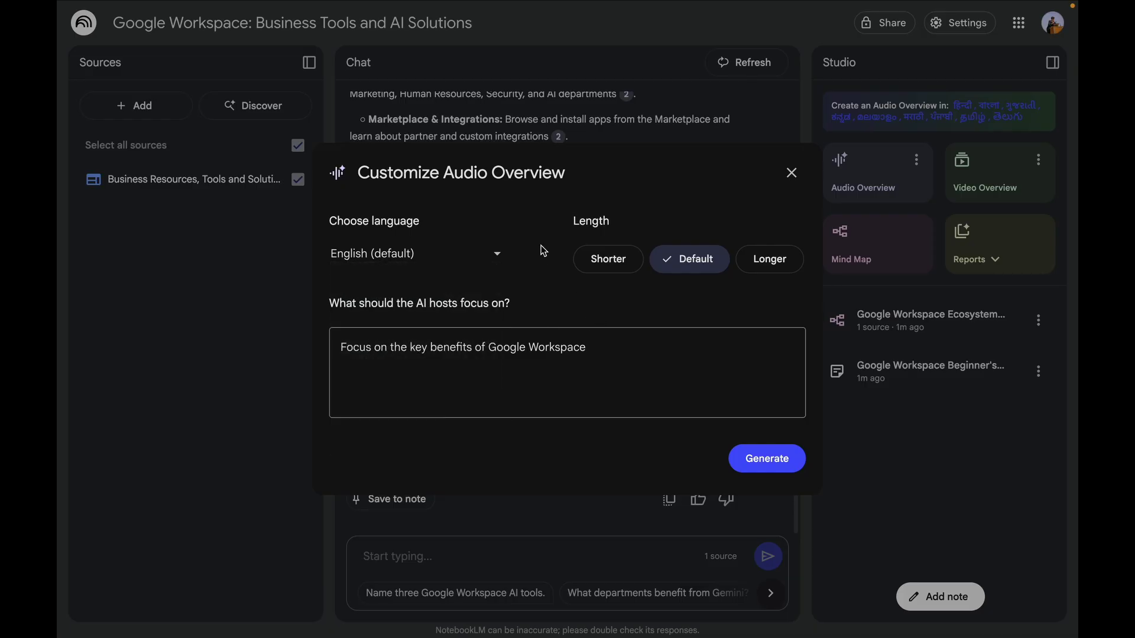
{"action": "left_click", "coordinate": [792, 173]}
{"action": "left_click", "coordinate": [963, 106]}
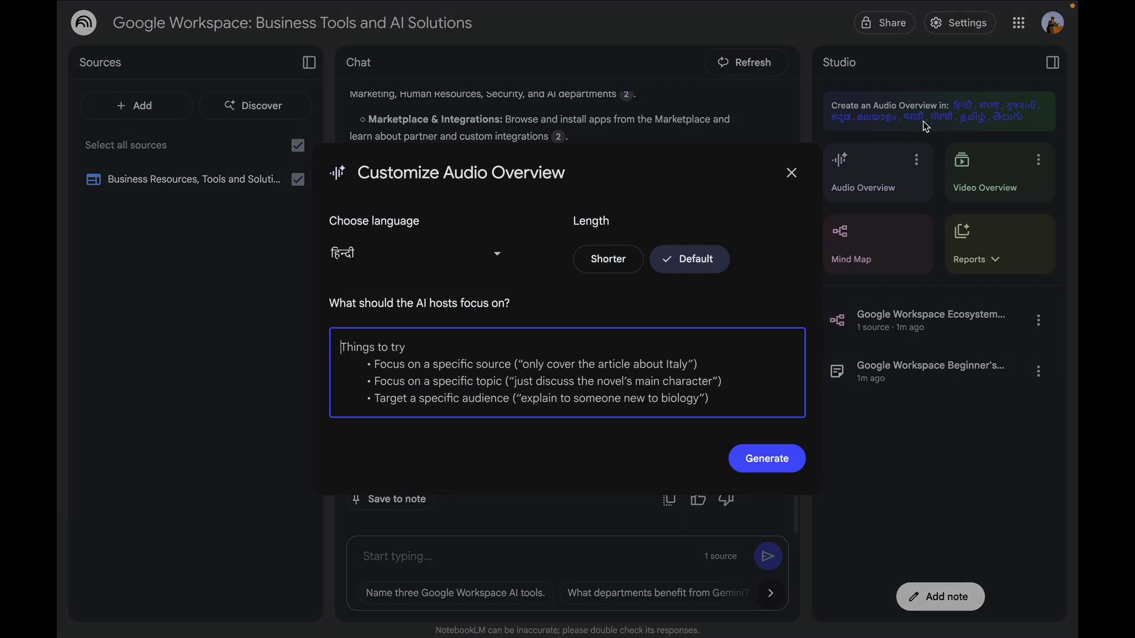
{"action": "left_click", "coordinate": [752, 467]}
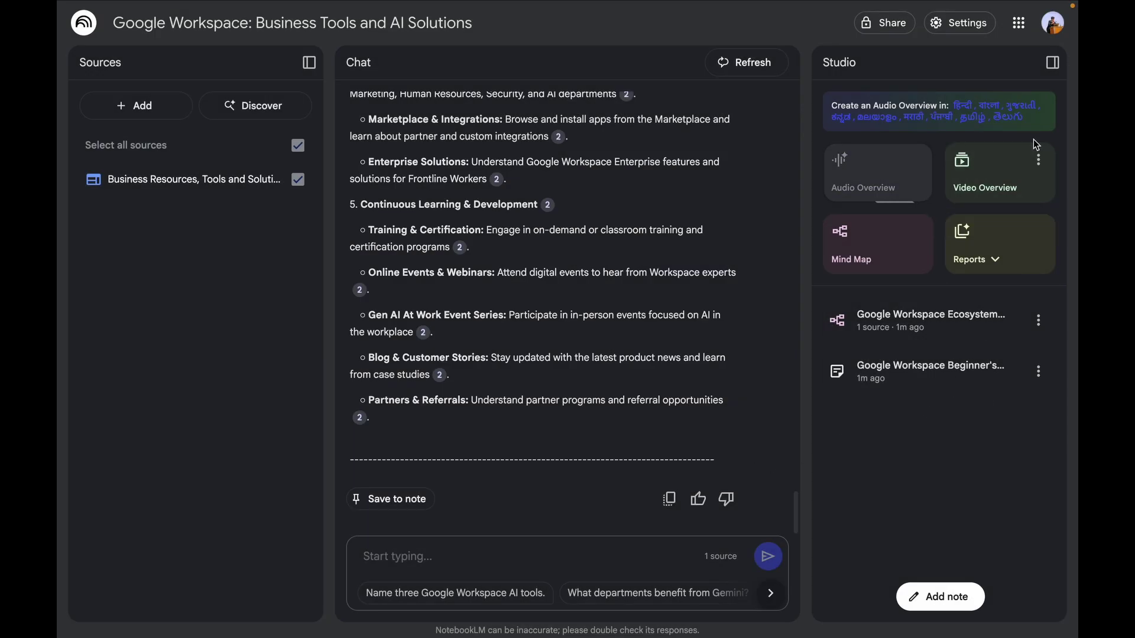
- Generate a Video Overview using the default customisation settings
{"action": "left_click", "coordinate": [1038, 161]}
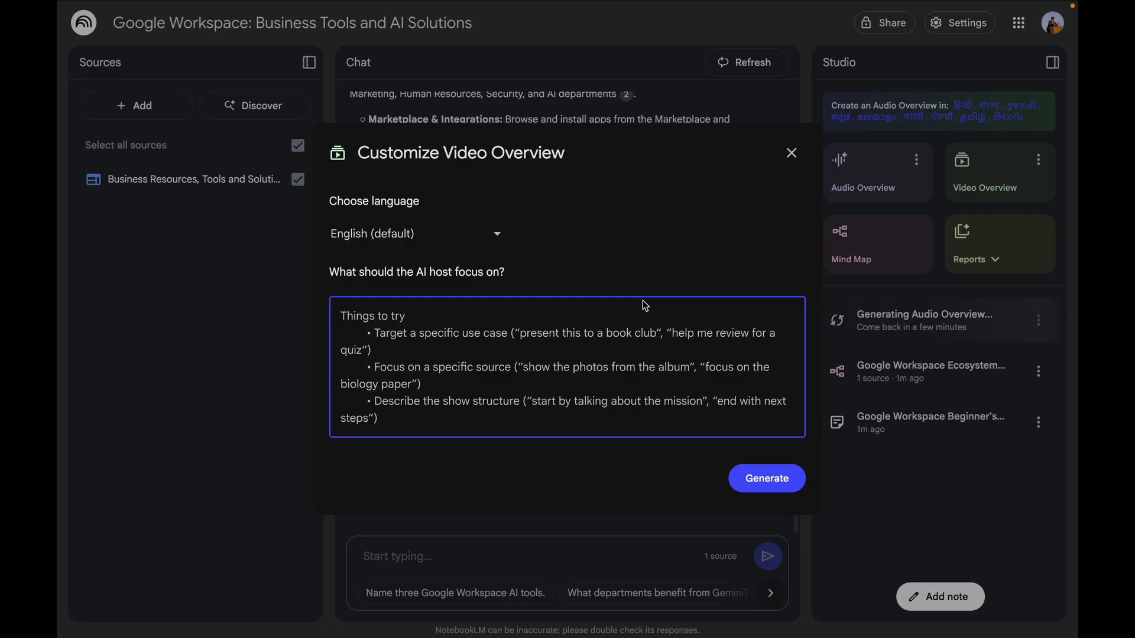
{"action": "left_click", "coordinate": [756, 477]}
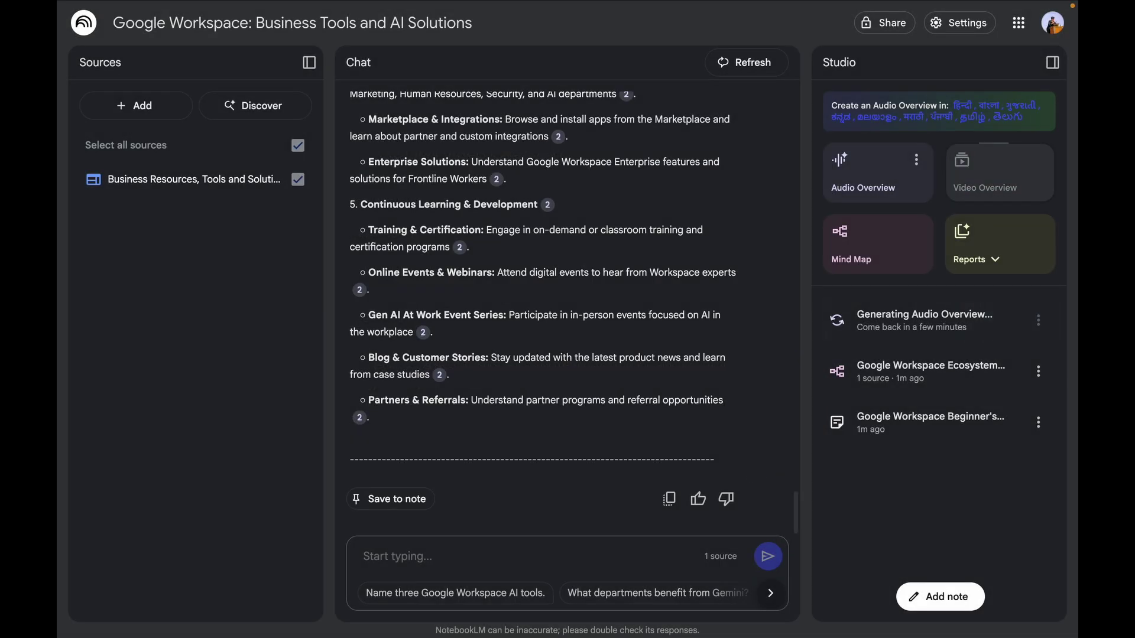